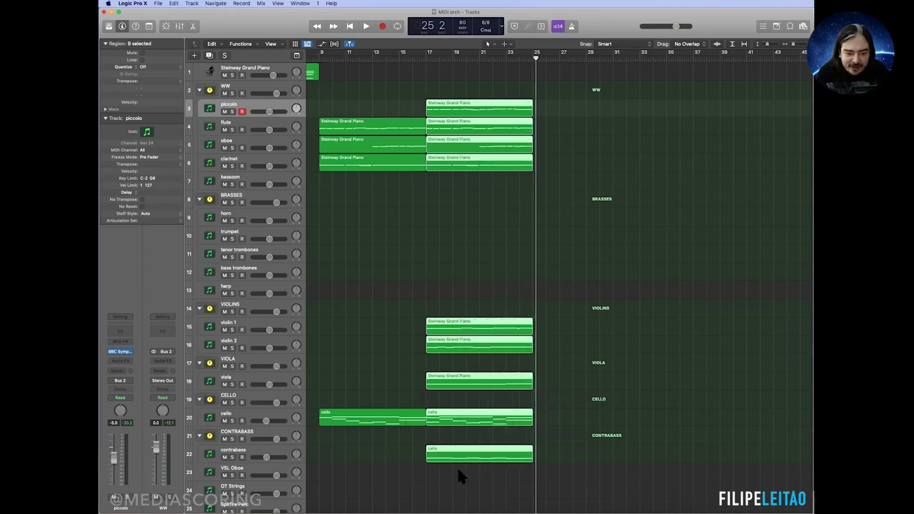
# Step: Copy the nine selected regions from bar 17 to bar 25 and place the playhead at bar 25
pyautogui.moveTo(482, 107); pyautogui.dragTo(575, 117)
pyautogui.click(532, 57)
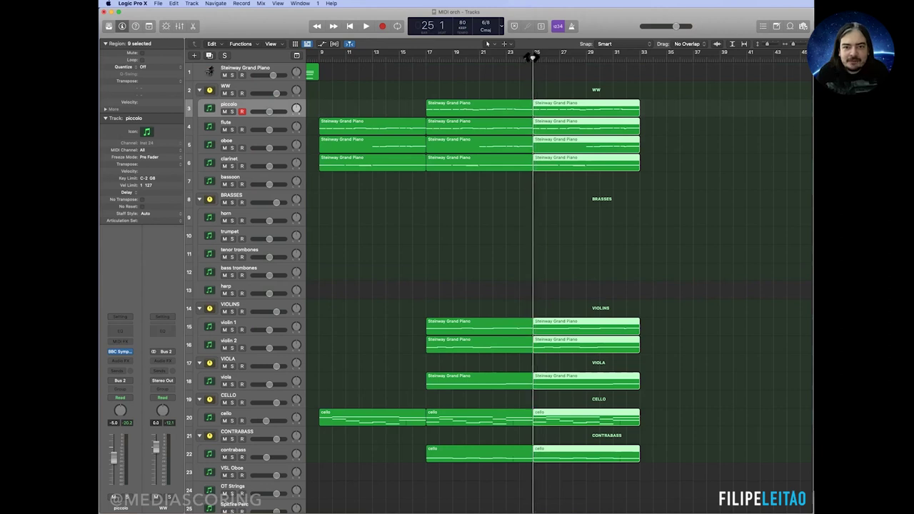
pyautogui.click(652, 139)
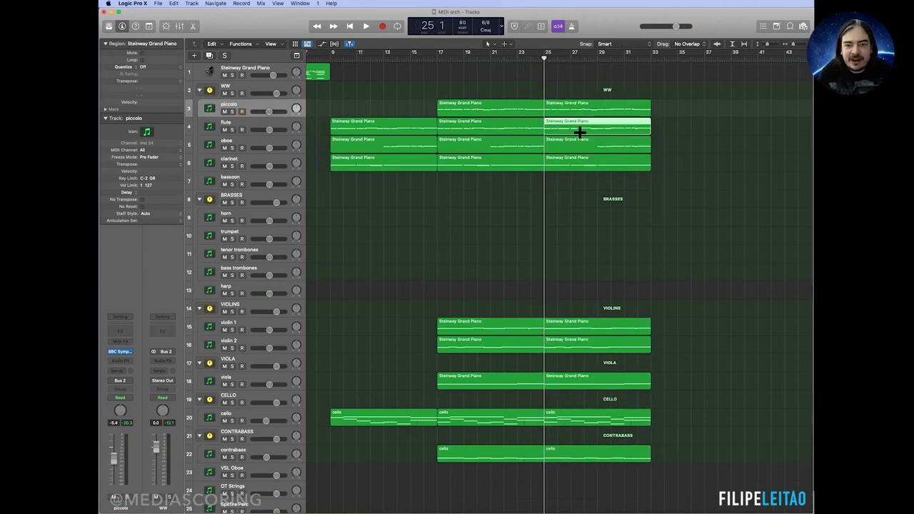
# Step: Copy the flute region at bar 25 onto the trumpet track at the same position
pyautogui.click(656, 114)
pyautogui.click(601, 121)
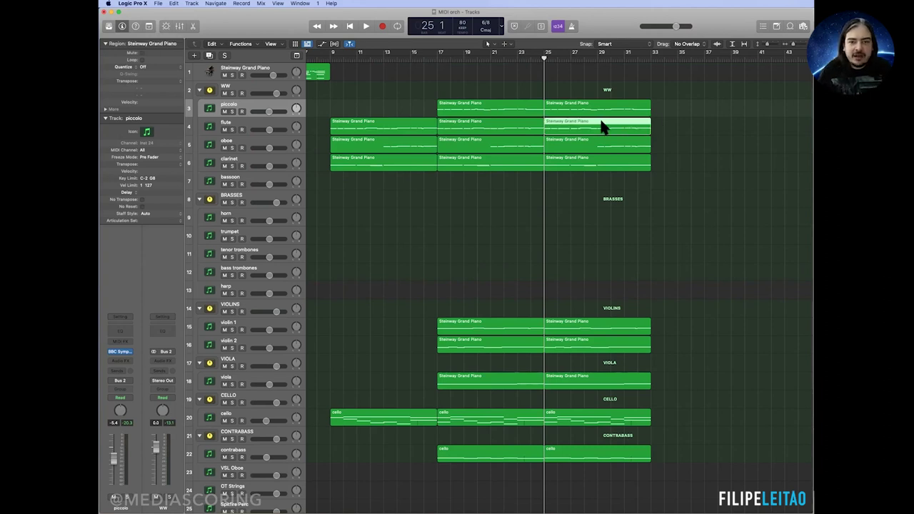
pyautogui.moveTo(576, 125); pyautogui.dragTo(580, 236)
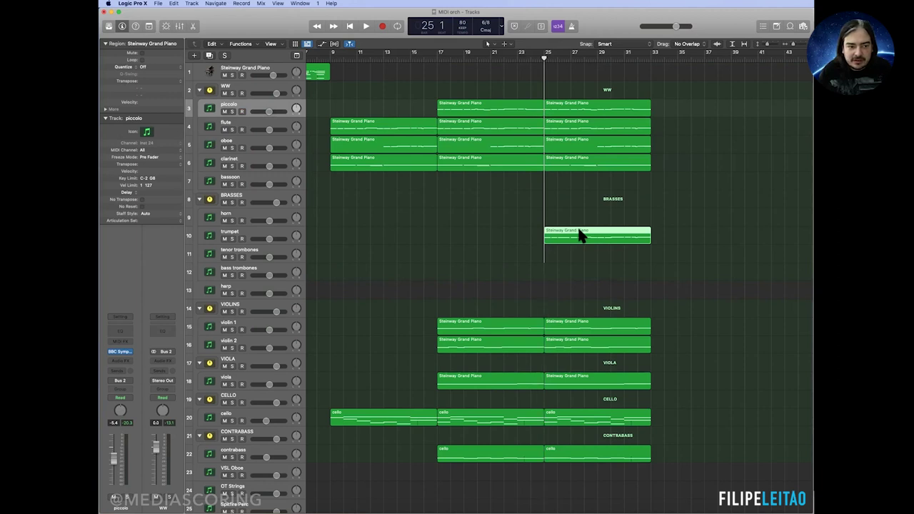
# Step: Transpose all notes of the trumpet region down one octave in the Piano Roll while auditioning the track soloed
pyautogui.doubleClick(580, 235)
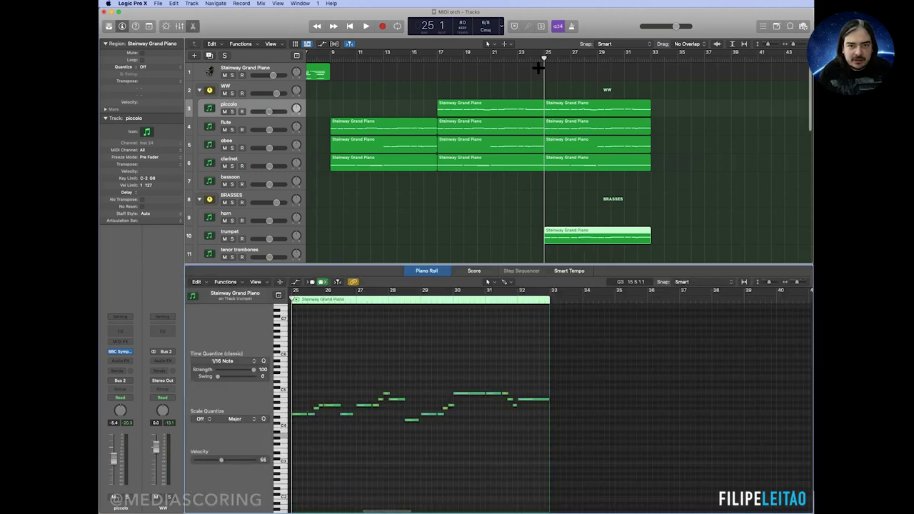
pyautogui.click(231, 239)
pyautogui.press('space')
pyautogui.click(387, 343)
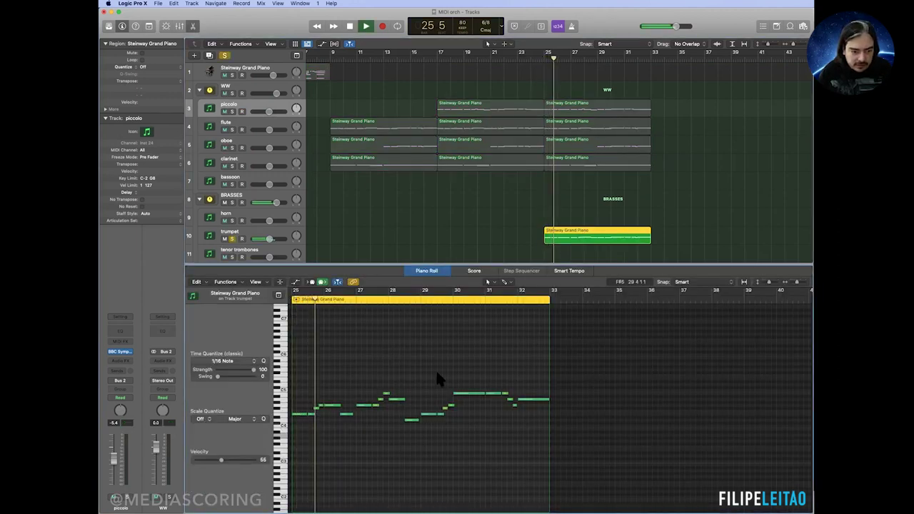
pyautogui.scroll(-3, 439, 379)
pyautogui.moveTo(536, 337); pyautogui.dragTo(305, 386)
pyautogui.hotkey('alt', 'shift', 'Down')
pyautogui.hotkey('shift', 'space')
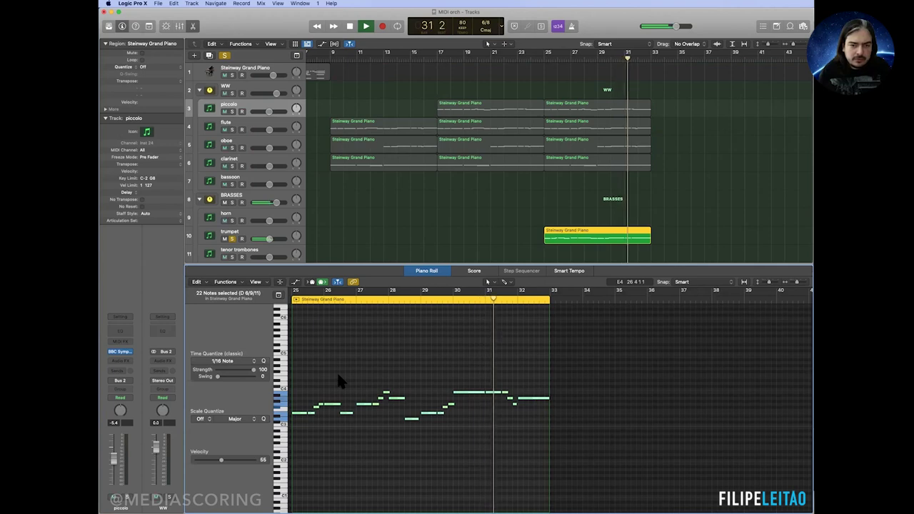
pyautogui.press('space')
pyautogui.press('e')
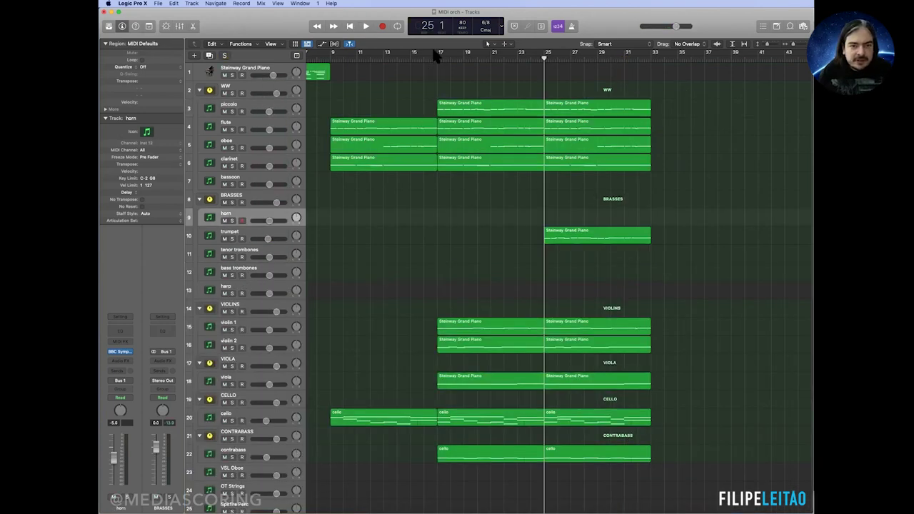
# Step: Play the arrangement from bar 17 to hear the passage leading up to bar 25
pyautogui.click(437, 58)
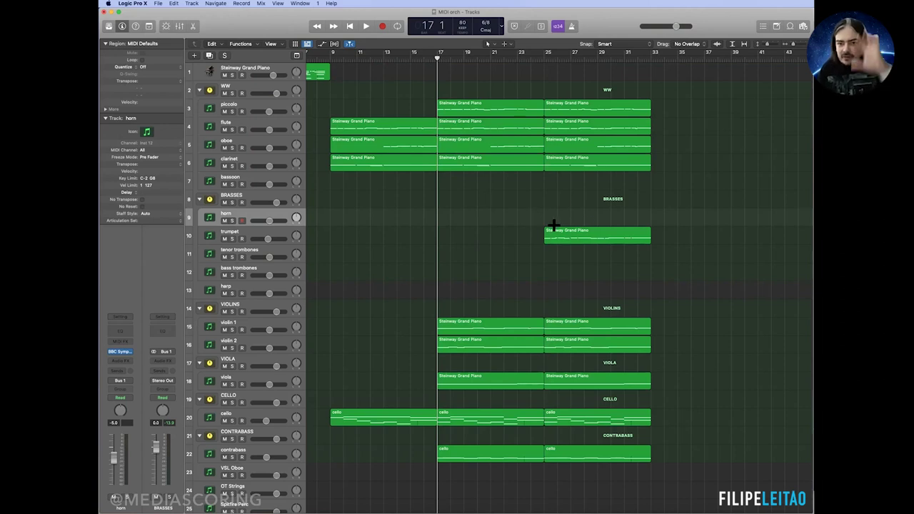
pyautogui.press('space')
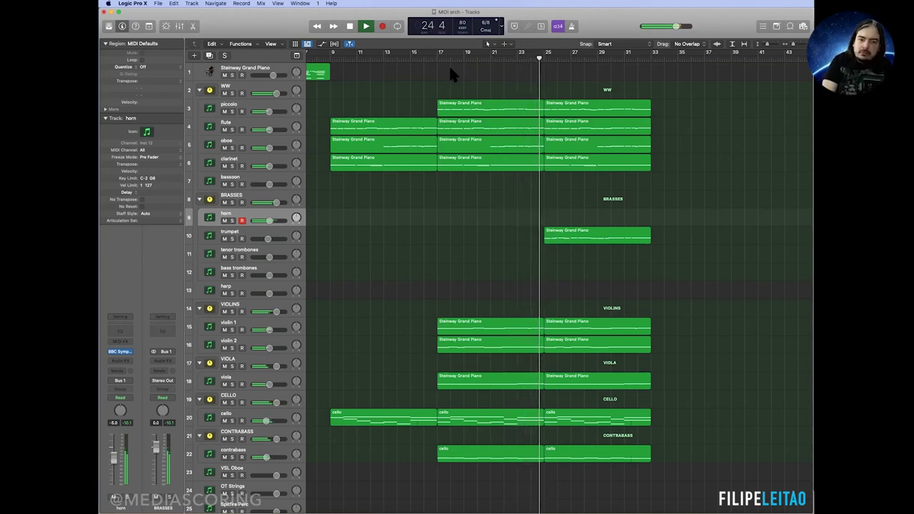
pyautogui.press('space')
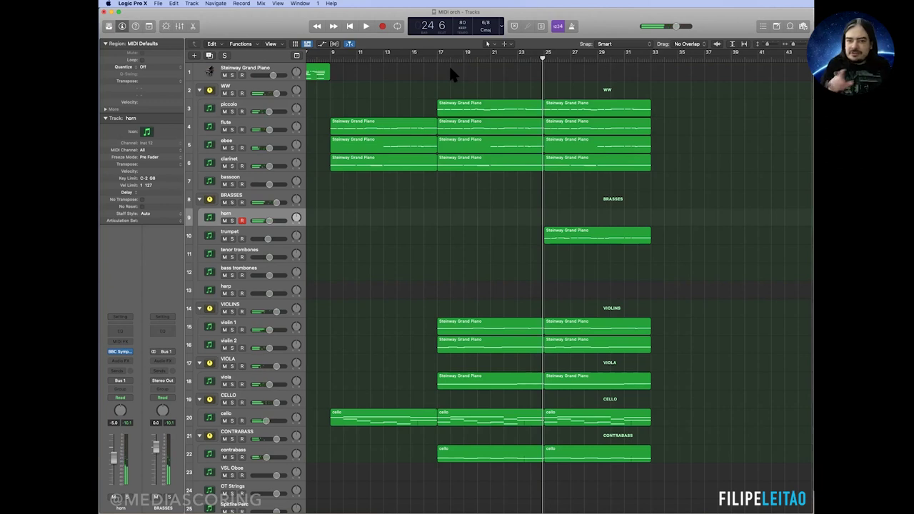
# Step: Raise the horn track's volume to -2.8 dB and record a horn part up to bar 33 with the metronome on
pyautogui.moveTo(270, 220); pyautogui.dragTo(275, 220)
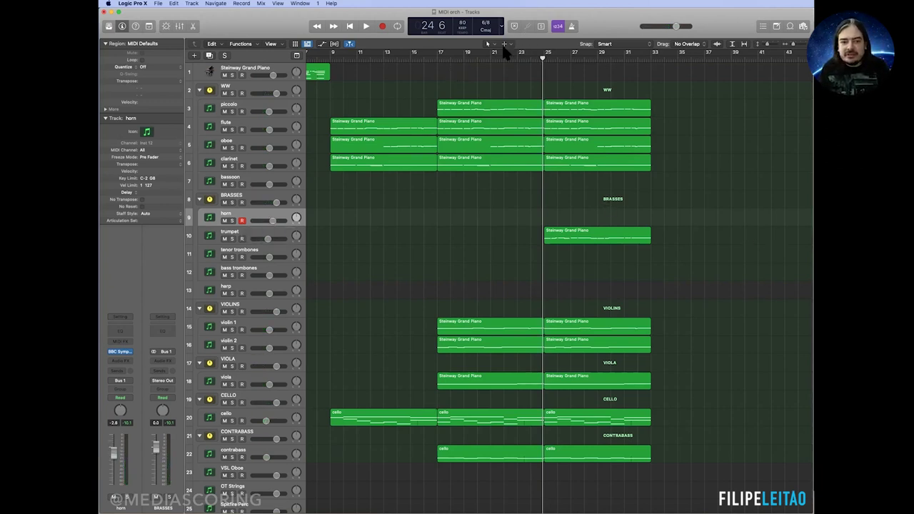
pyautogui.click(382, 26)
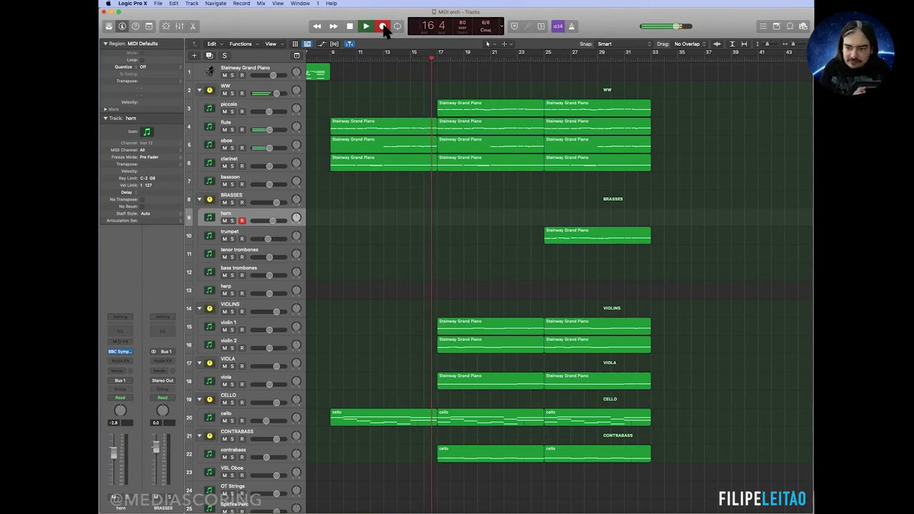
pyautogui.click(571, 27)
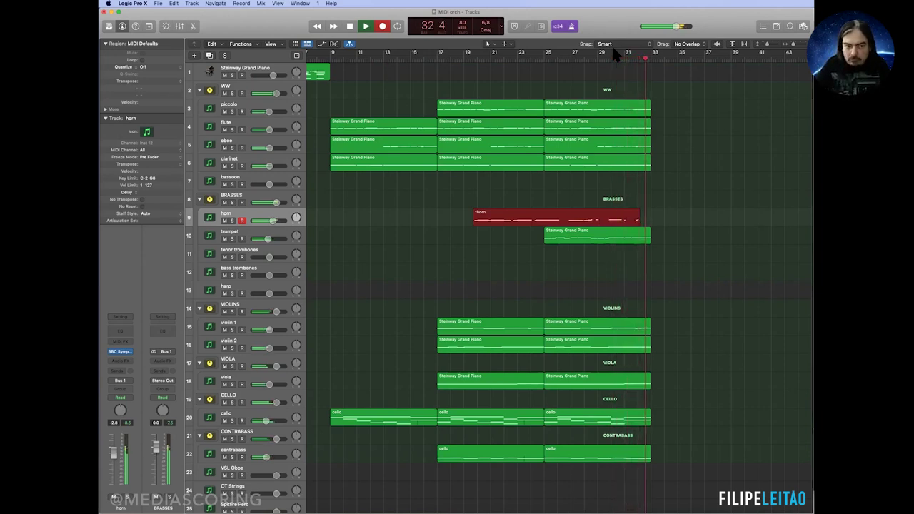
pyautogui.press('space')
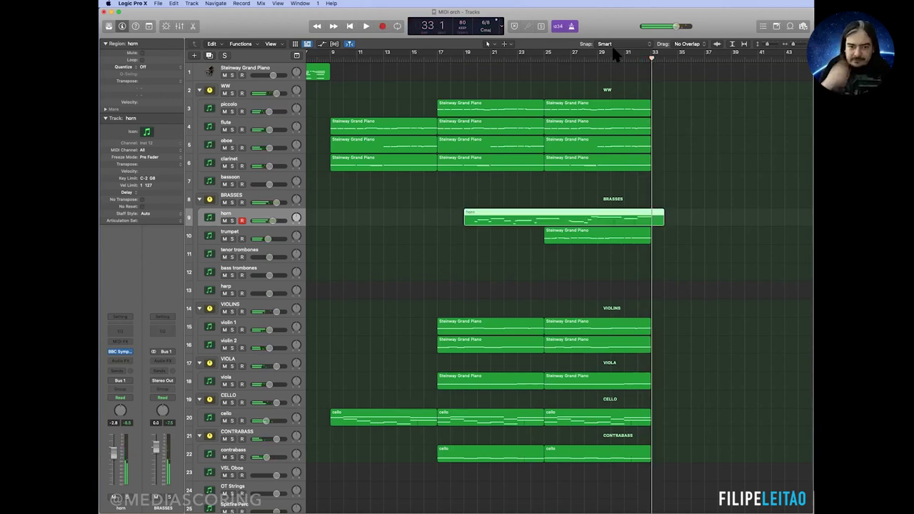
# Step: Open the recorded horn region in the Piano Roll, switch off the metronome and play its opening notes
pyautogui.press('p')
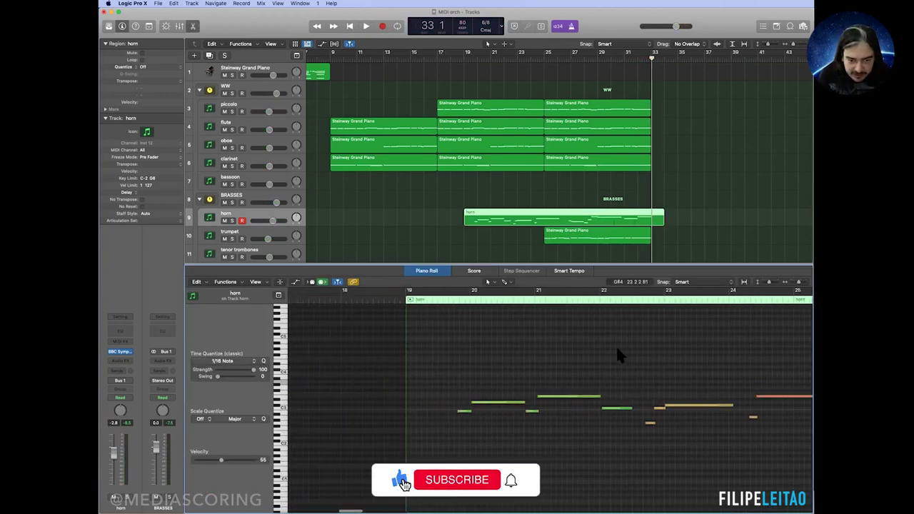
pyautogui.click(448, 295)
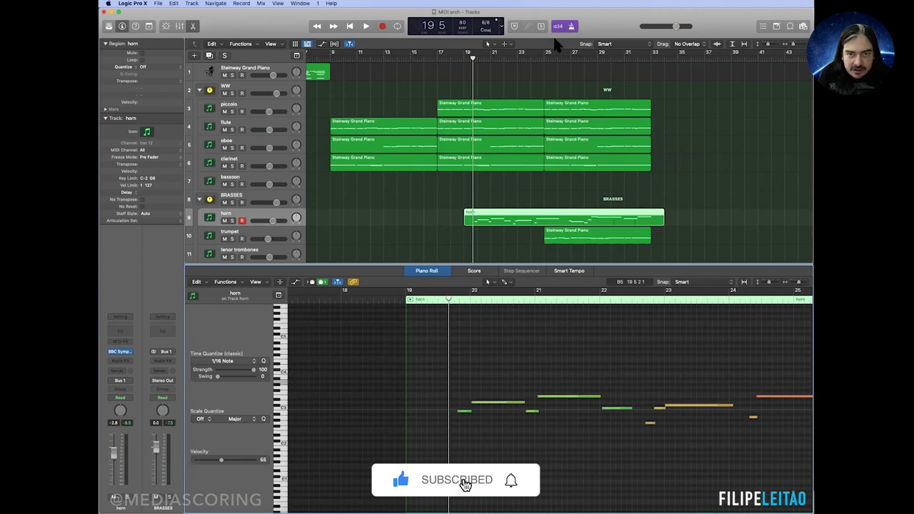
pyautogui.click(572, 28)
pyautogui.press('space')
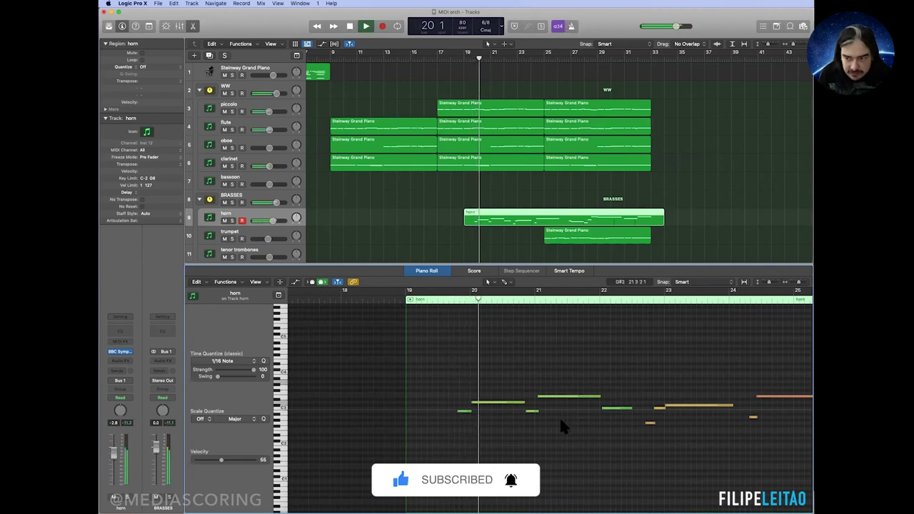
pyautogui.press('space')
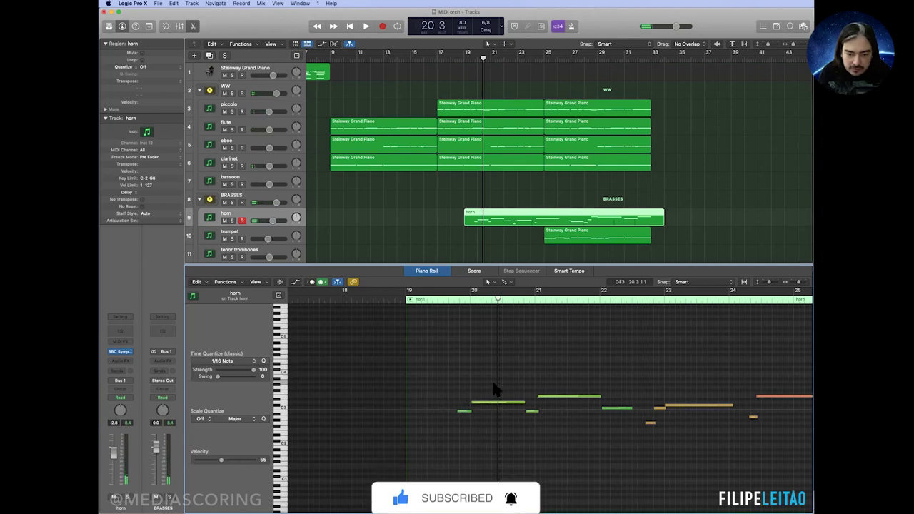
pyautogui.click(399, 299)
pyautogui.press('space')
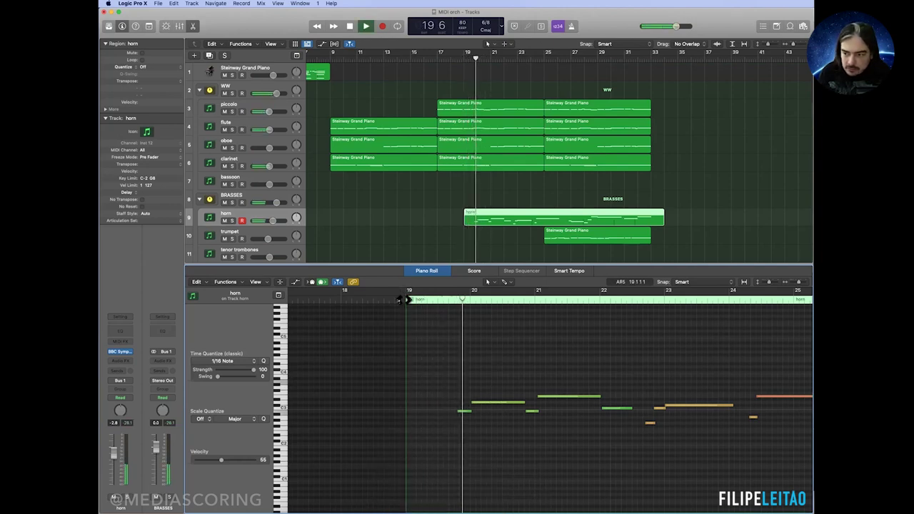
pyautogui.press('space')
# Step: Delete the horn notes that come before bar 21
pyautogui.moveTo(451, 378); pyautogui.dragTo(525, 420)
pyautogui.press('BackSpace')
pyautogui.moveTo(520, 387)
pyautogui.mouseDown()
pyautogui.moveTo(532, 418)
pyautogui.moveTo(536, 397)
pyautogui.mouseUp()
pyautogui.press('BackSpace')
# Step: Turn the horn note at bar 21 into two half-bar notes, the second one lower in pitch
pyautogui.click(533, 297)
pyautogui.press('space')
pyautogui.click(588, 409)
pyautogui.press('space')
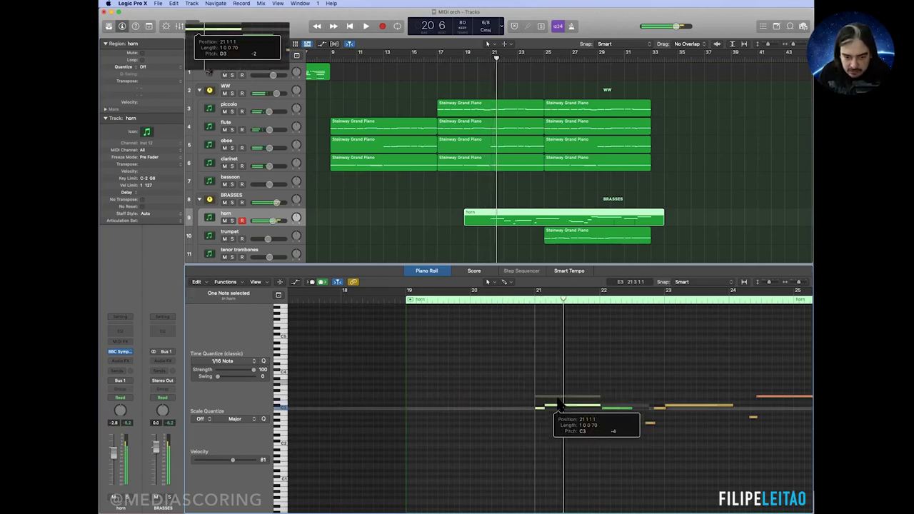
pyautogui.moveTo(598, 396)
pyautogui.mouseDown()
pyautogui.moveTo(567, 406)
pyautogui.moveTo(601, 407)
pyautogui.mouseUp()
pyautogui.keyDown('super'); pyautogui.click(568, 411); pyautogui.keyUp('super')
pyautogui.click(605, 410)
# Step: Play back the edited horn notes and lower the note at bar 22 to G2
pyautogui.press('space')
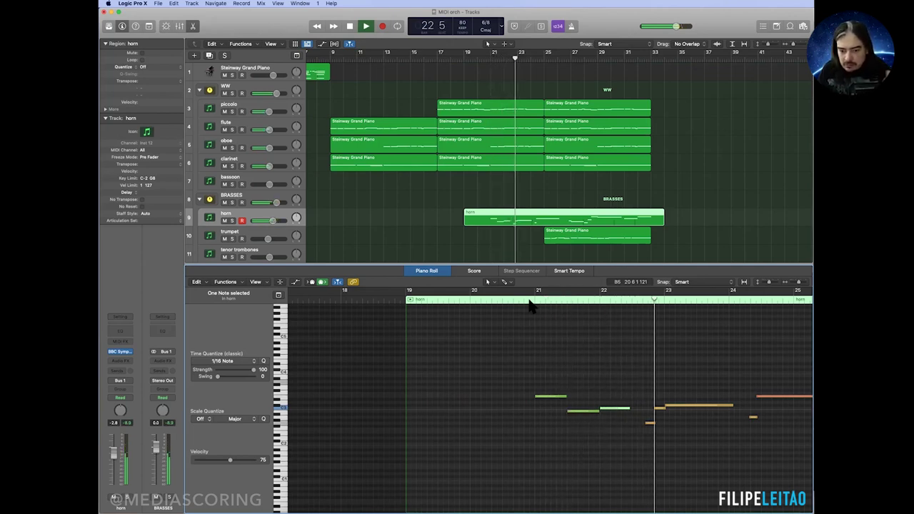
pyautogui.press('space')
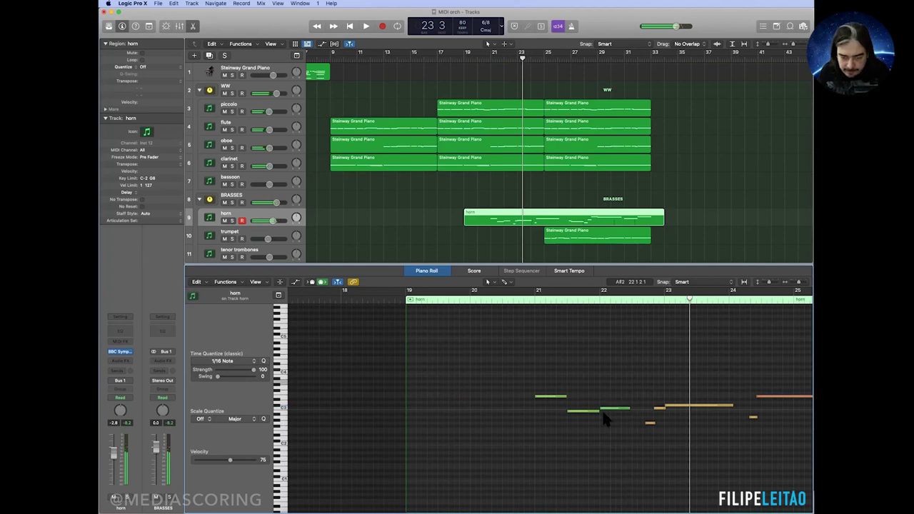
pyautogui.moveTo(607, 412); pyautogui.dragTo(608, 427)
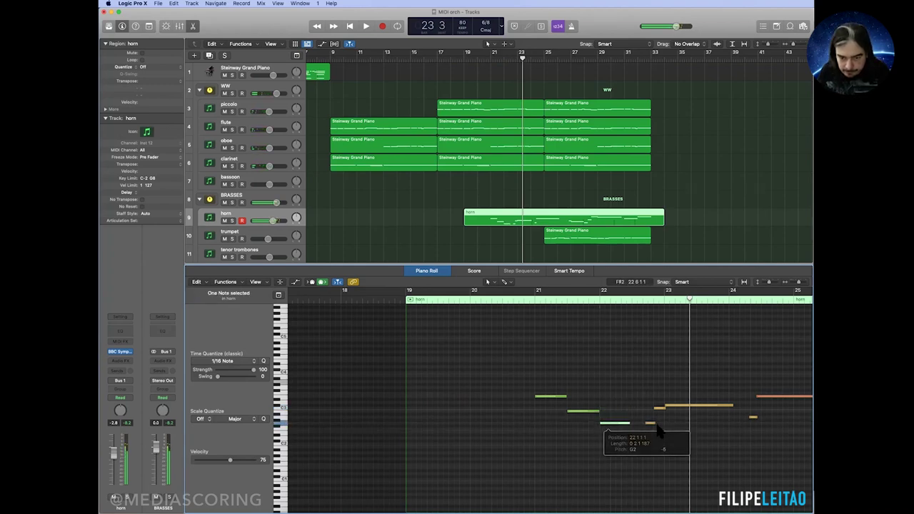
# Step: Play on past bar 25, trim the start of the long horn note in bar 24 slightly and close the Piano Roll
pyautogui.press('space')
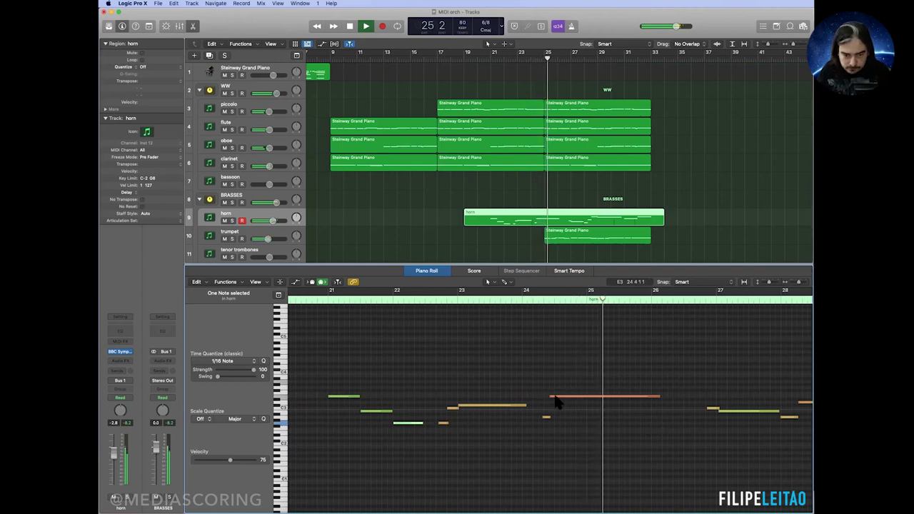
pyautogui.press('space')
pyautogui.moveTo(552, 396); pyautogui.dragTo(559, 402)
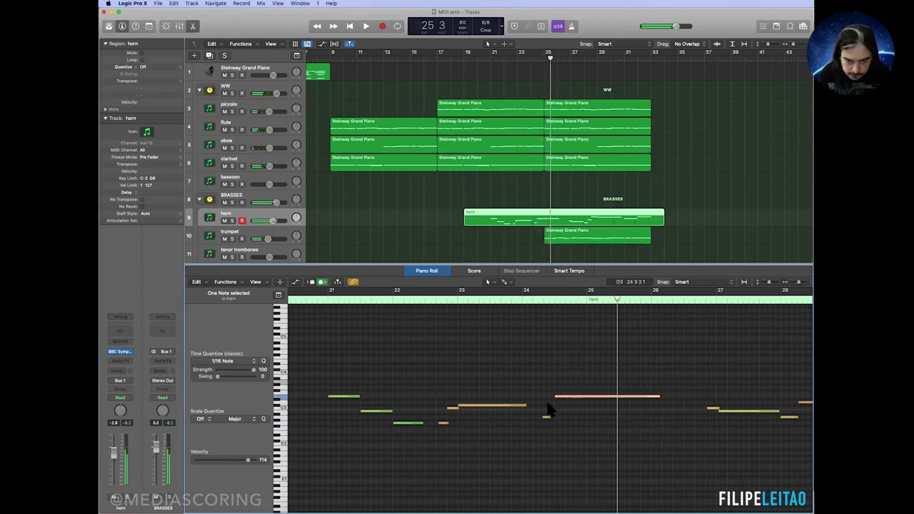
pyautogui.press('p')
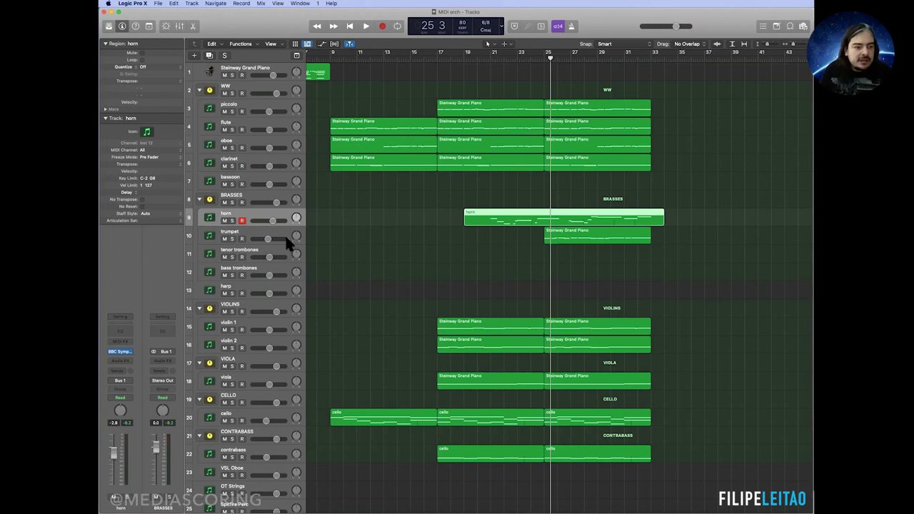
# Step: Open the horn track's BBC Symphony Orchestra instrument and duplicate the horn track
pyautogui.click(120, 352)
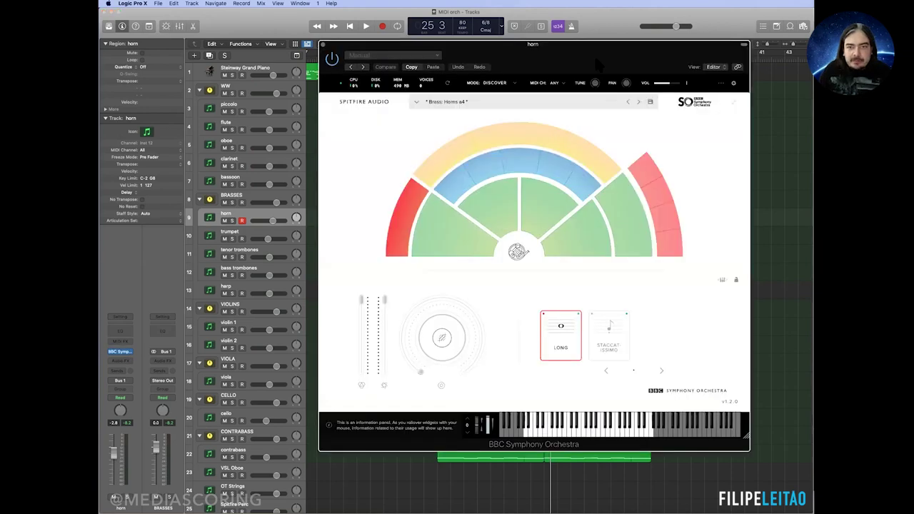
pyautogui.moveTo(591, 46); pyautogui.dragTo(611, 56)
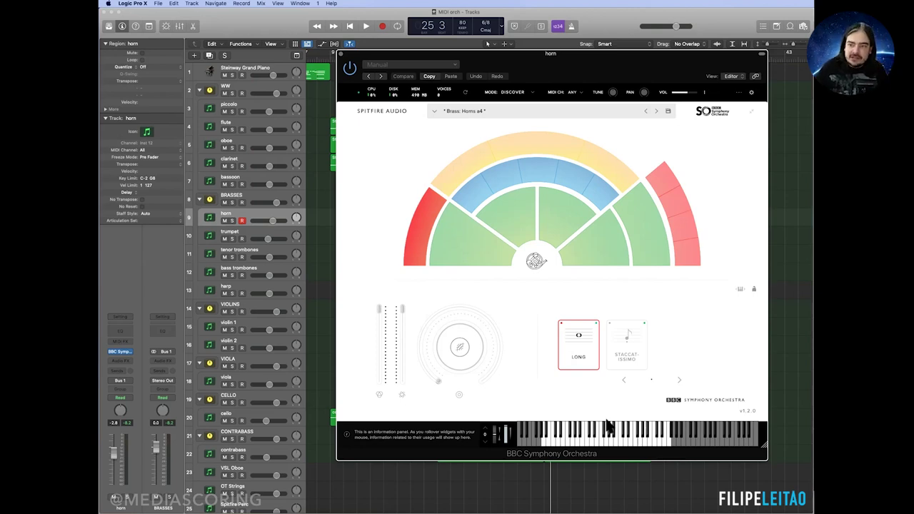
pyautogui.press('super+d')
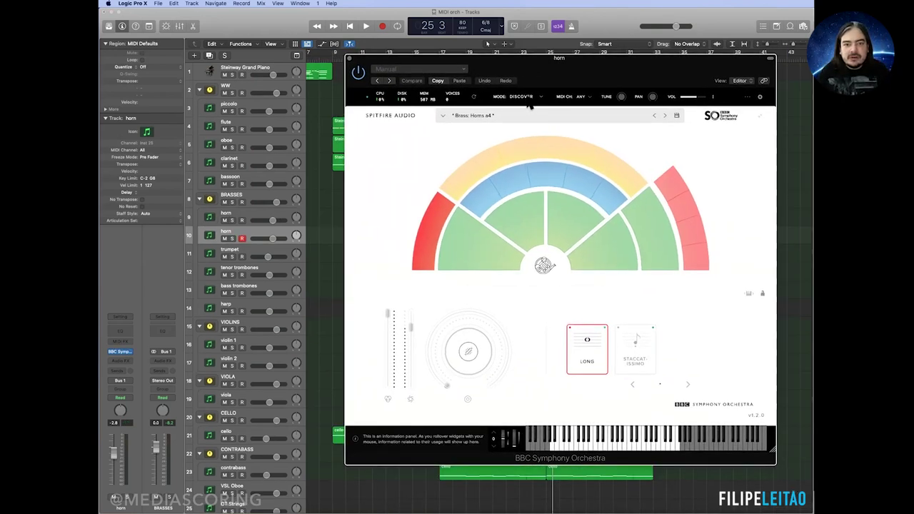
# Step: Switch the duplicate horn track's instrument to Core mode and load the Horn preset with the Long articulation
pyautogui.click(527, 100)
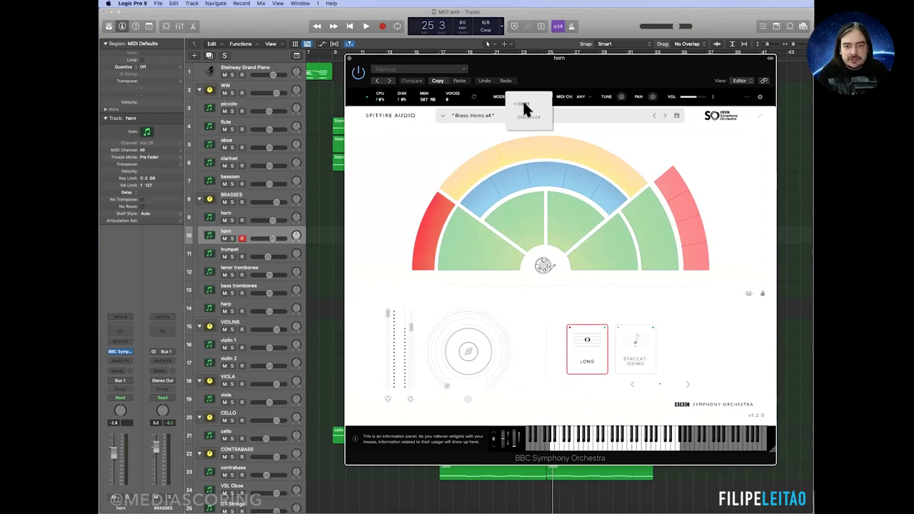
pyautogui.click(525, 106)
pyautogui.click(444, 116)
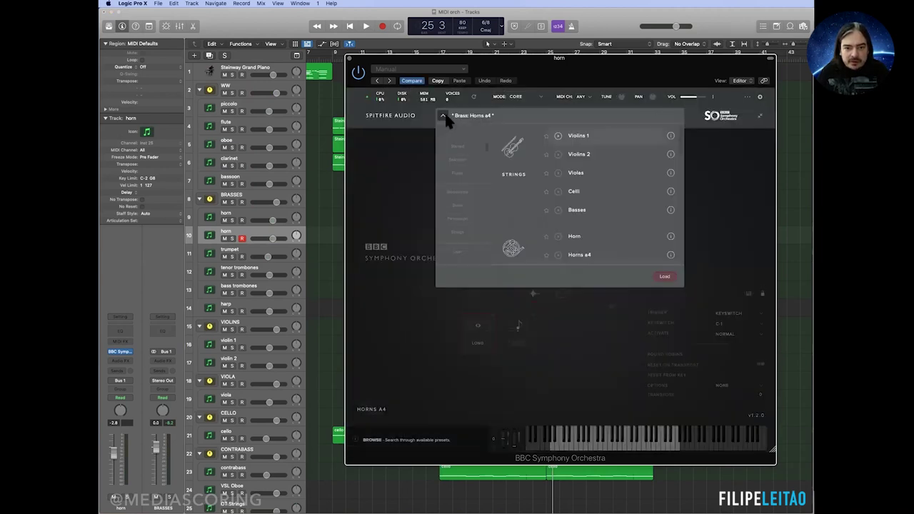
pyautogui.doubleClick(581, 242)
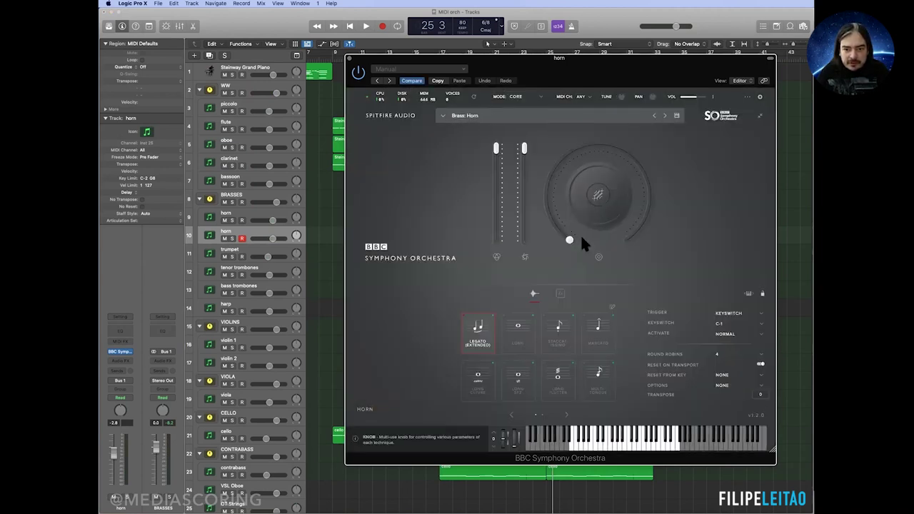
pyautogui.click(514, 334)
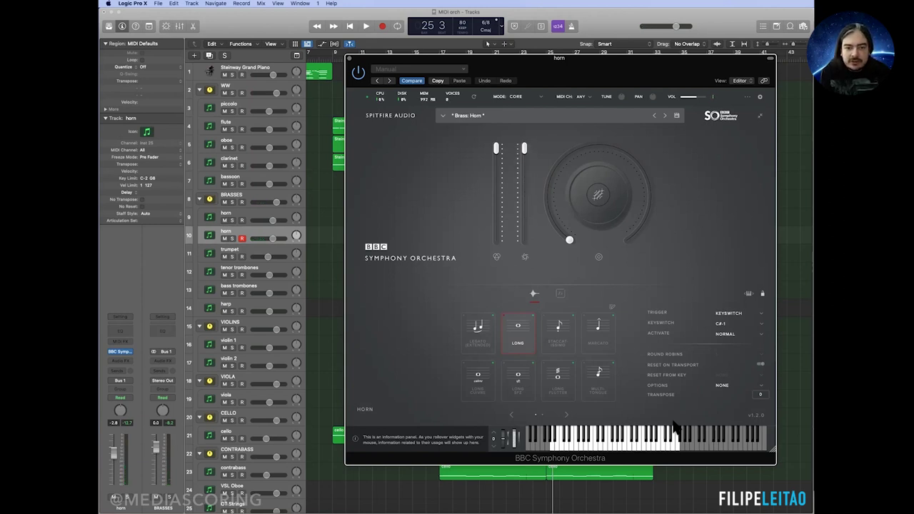
pyautogui.click(674, 428)
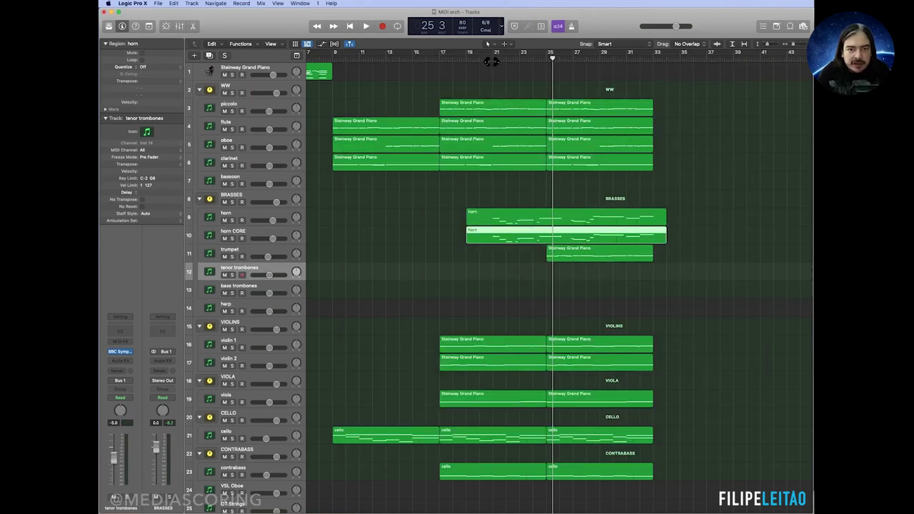
# Step: Solo the horn CORE track, play it from bar 21 and open its region in the Piano Roll
pyautogui.click(491, 59)
pyautogui.press('space')
pyautogui.click(232, 238)
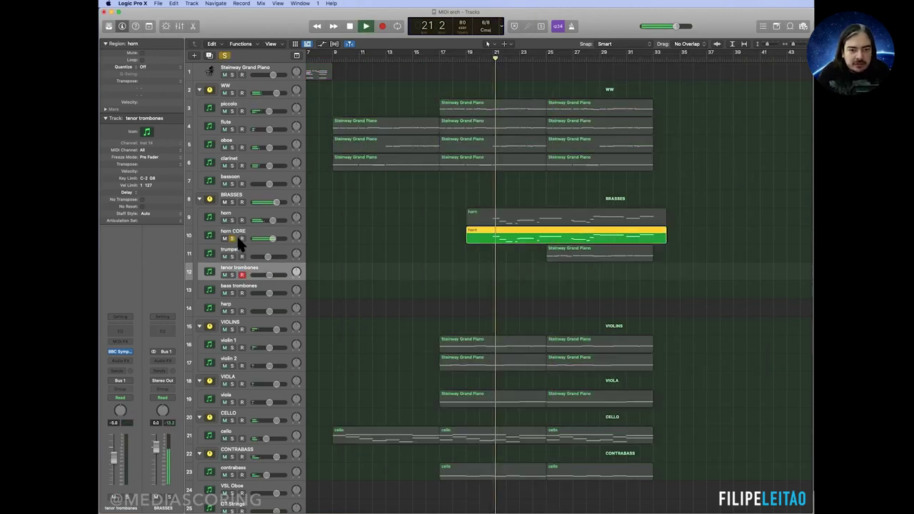
pyautogui.doubleClick(497, 236)
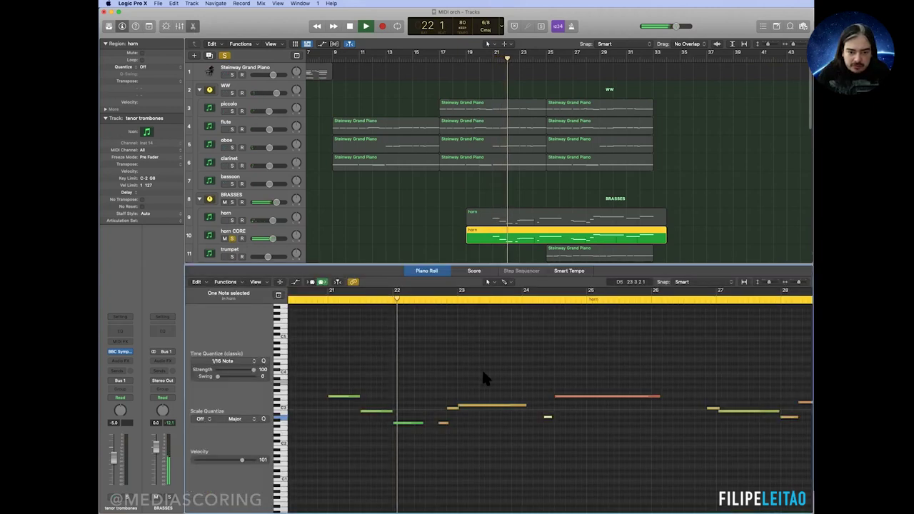
pyautogui.click(511, 356)
pyautogui.press('space')
# Step: Show the horn CORE instrument window clear of the notes and set the Piano Roll's automation lane to Modulation
pyautogui.scroll(-3, 511, 356)
pyautogui.hscroll(-2, 511, 356)
pyautogui.scroll(-3, 514, 362)
pyautogui.press('v')
pyautogui.moveTo(557, 59); pyautogui.dragTo(706, 17)
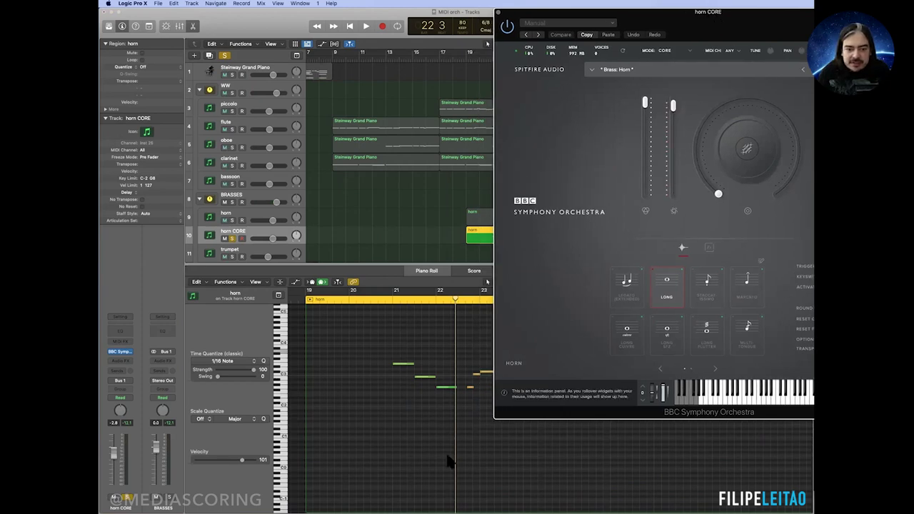
pyautogui.scroll(-1, 237, 436)
pyautogui.scroll(-5, 238, 440)
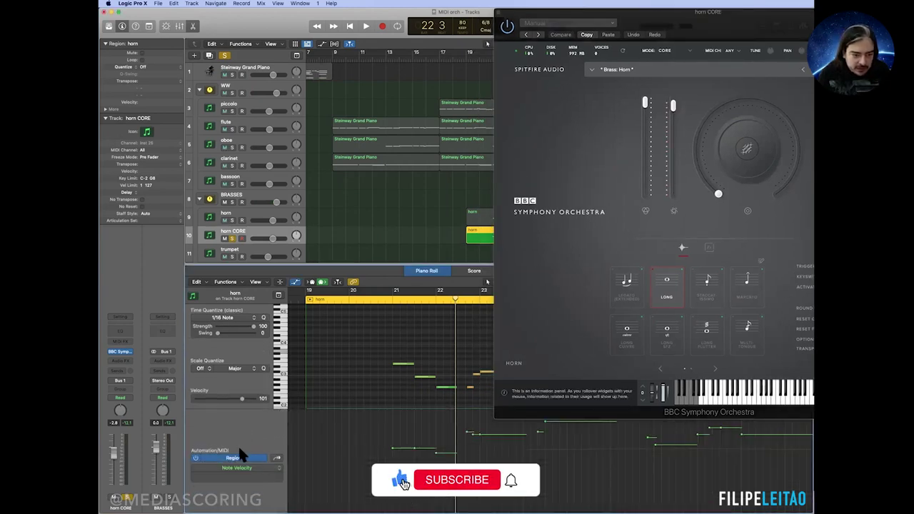
pyautogui.click(236, 468)
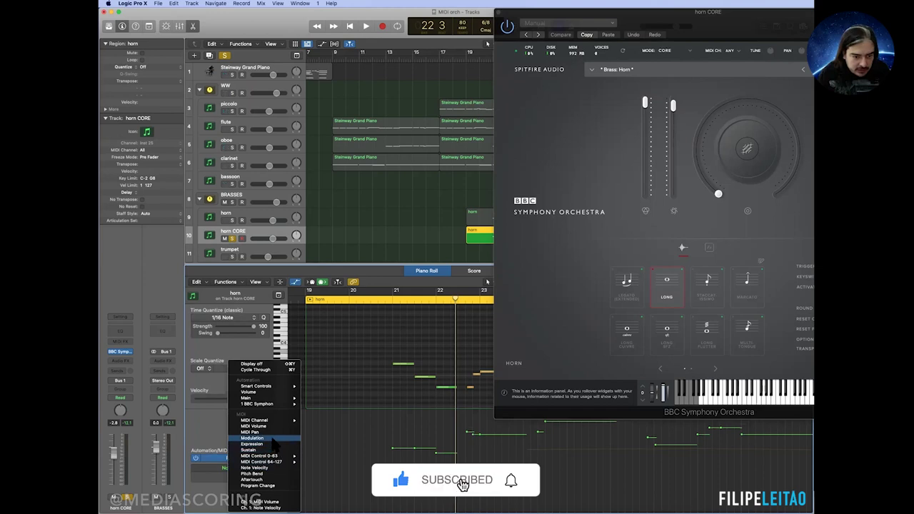
pyautogui.click(273, 439)
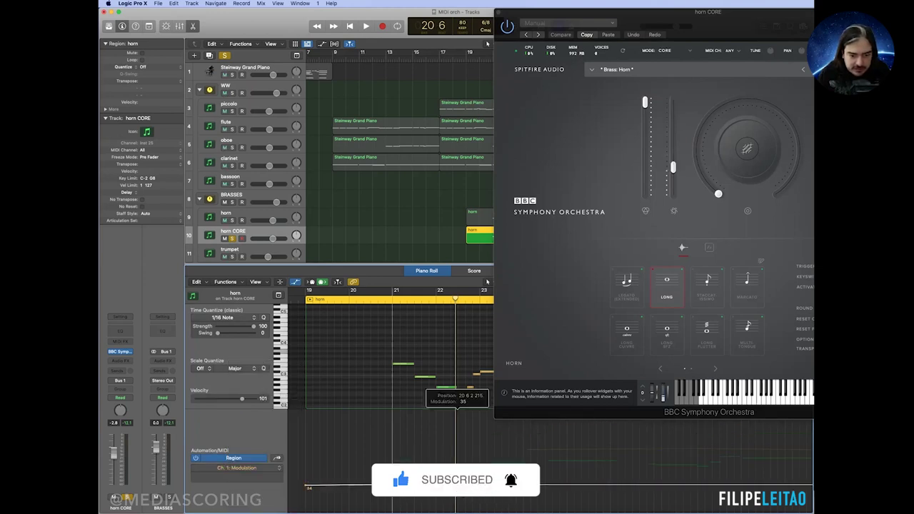
# Step: Draw a modulation ramp from 34 at bar 21 up to 83 early in bar 22 and play it back
pyautogui.click(457, 461)
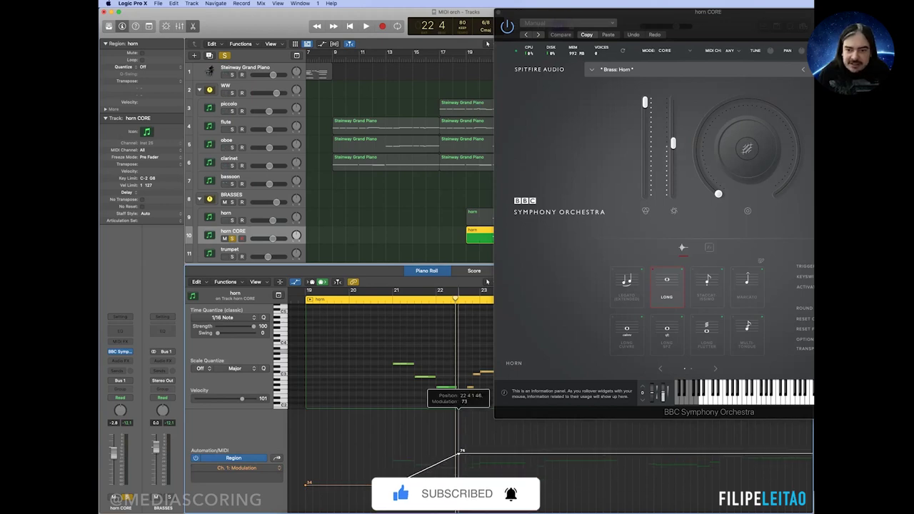
pyautogui.moveTo(458, 461); pyautogui.dragTo(446, 443)
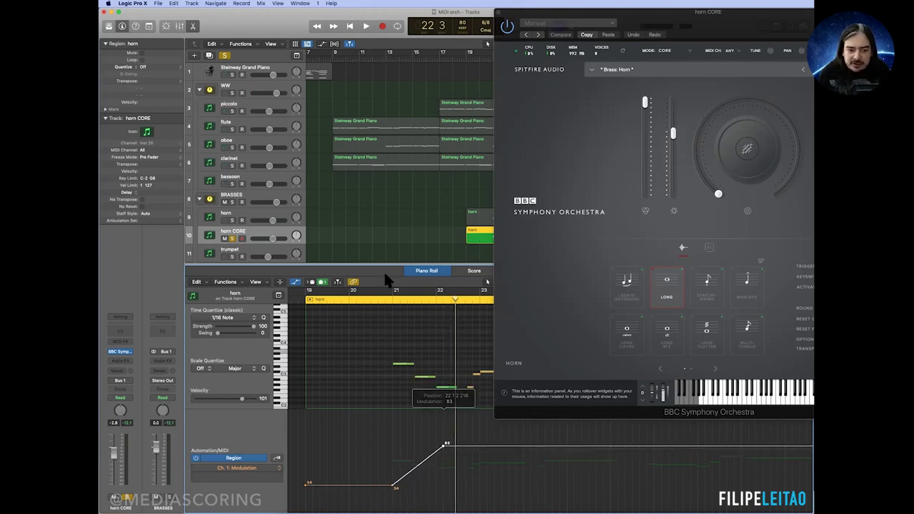
pyautogui.click(389, 299)
pyautogui.press('space')
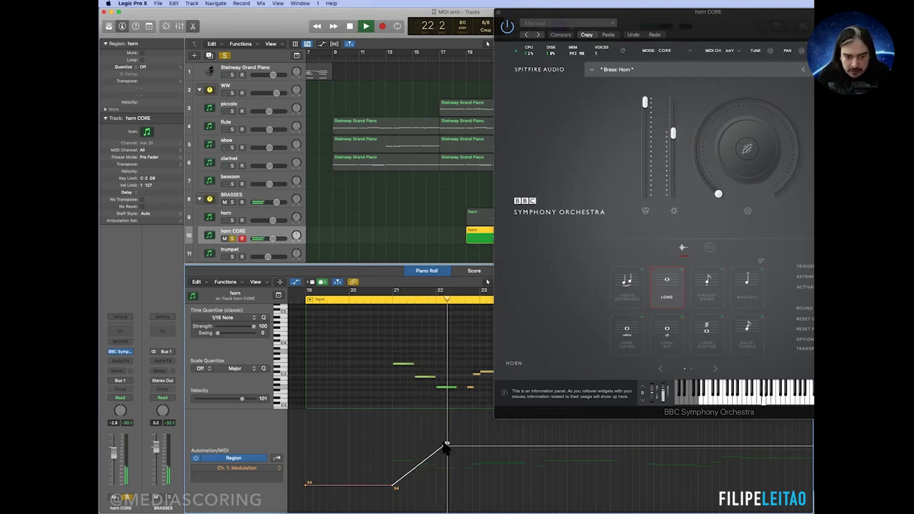
pyautogui.press('space')
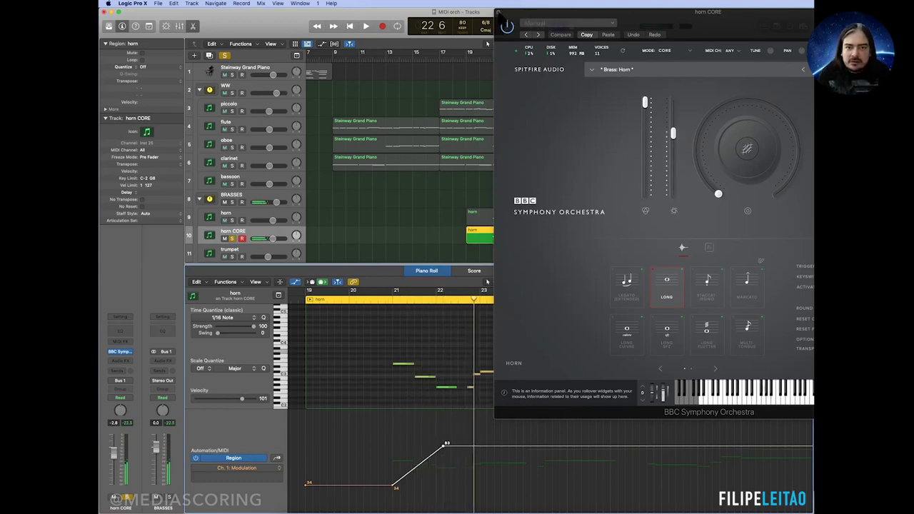
pyautogui.click(500, 12)
# Step: Raise the bar 21 modulation point to about 62 and bend the rise into bar 22 with the Automation Curve tool
pyautogui.moveTo(392, 487); pyautogui.dragTo(393, 462)
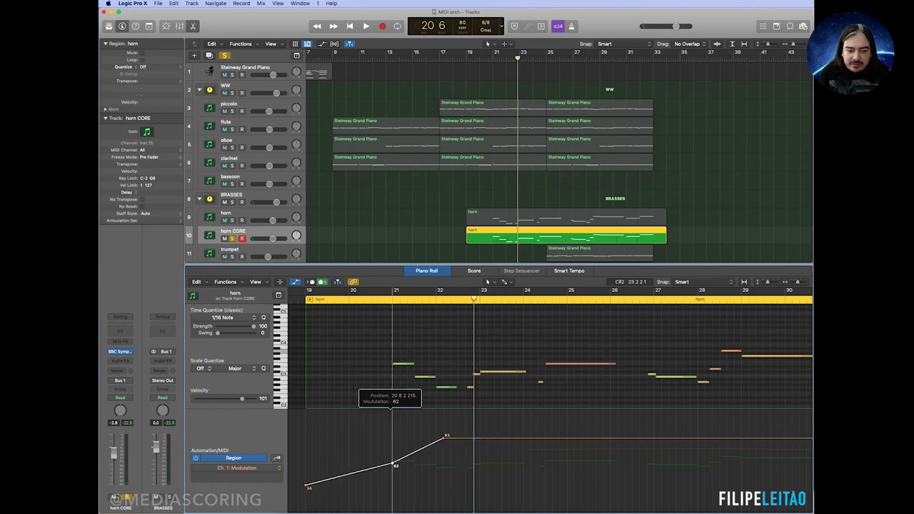
pyautogui.click(507, 282)
pyautogui.click(539, 397)
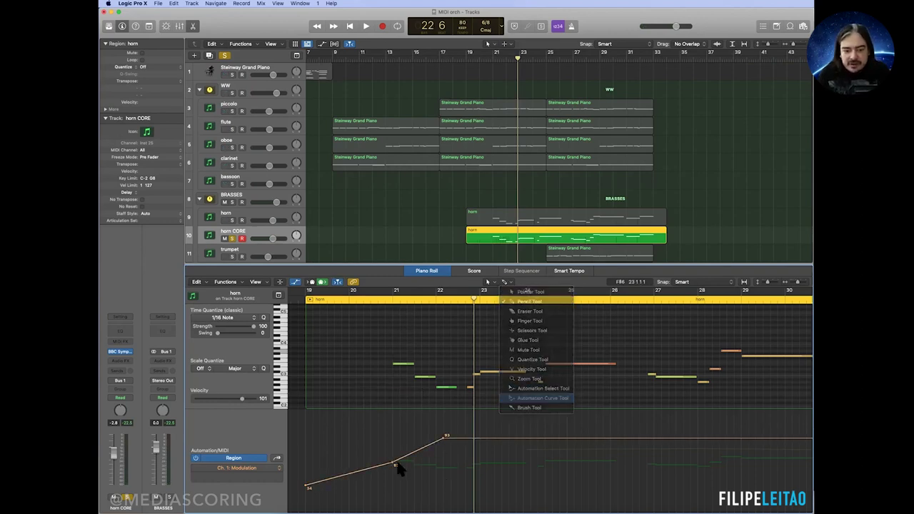
pyautogui.moveTo(418, 457); pyautogui.dragTo(421, 460)
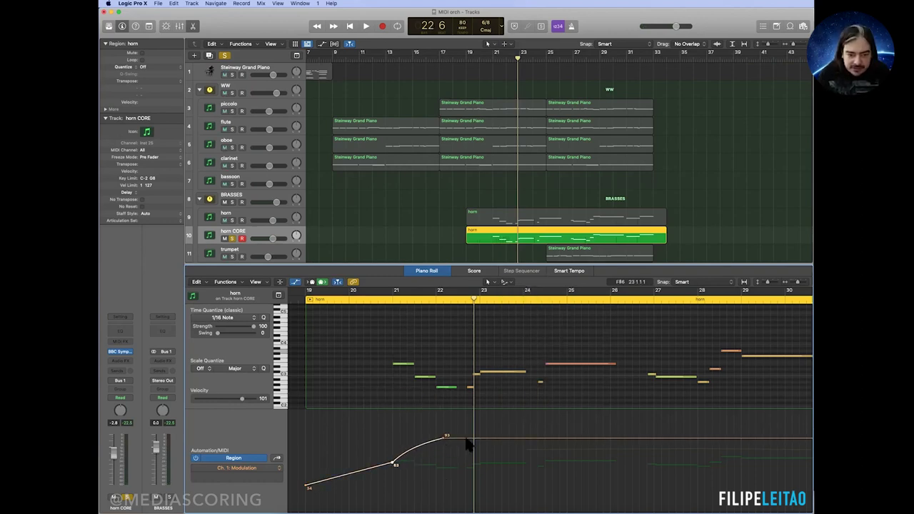
# Step: Shape the modulation from late bar 21 through bar 23 with points at 89, 83, 110 and 92, and play it back
pyautogui.moveTo(467, 440); pyautogui.dragTo(429, 438)
pyautogui.press('space')
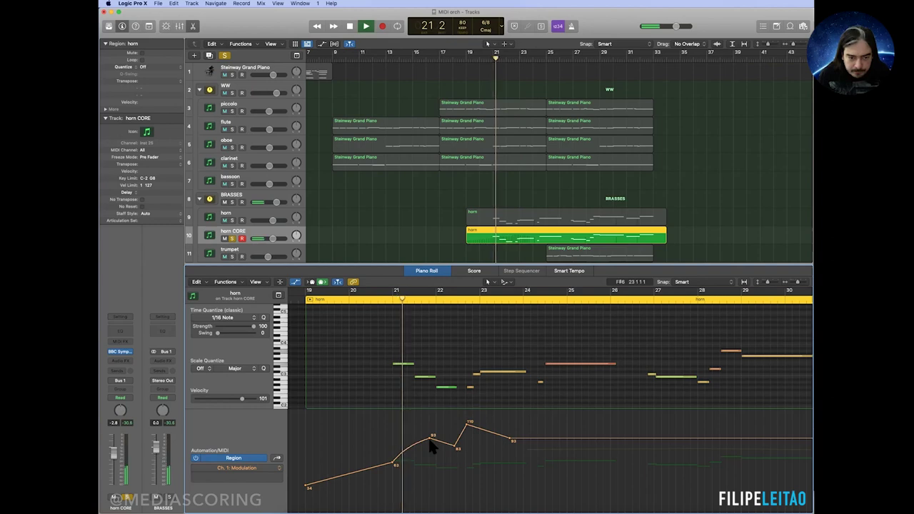
pyautogui.moveTo(430, 437); pyautogui.dragTo(432, 439)
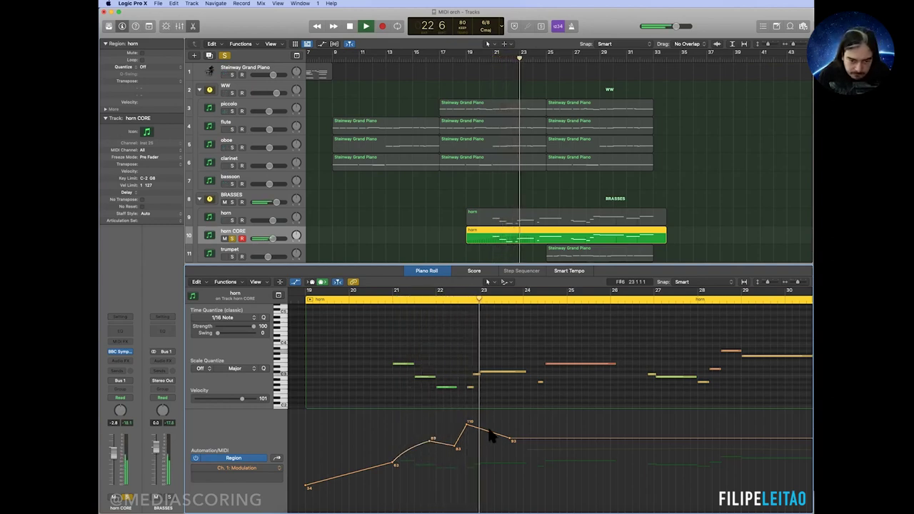
pyautogui.press('space')
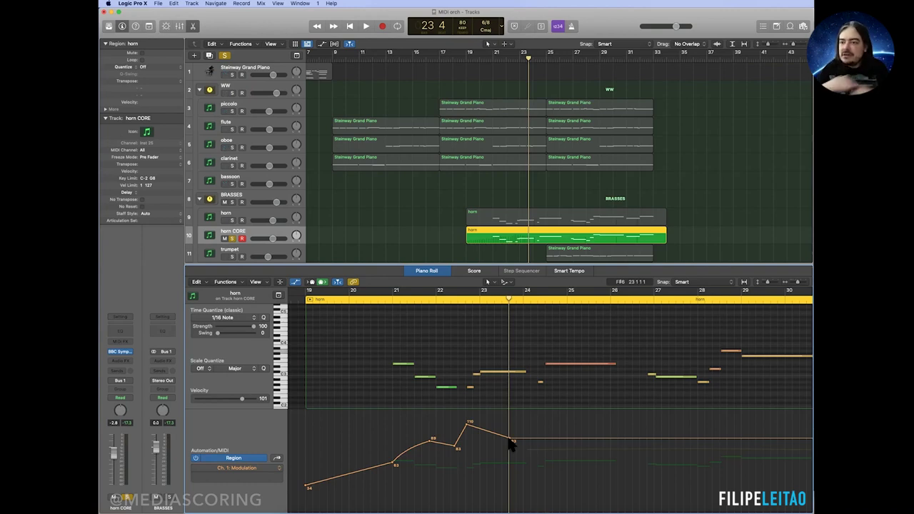
# Step: Reshape the modulation to 100 and 104 around bar 23, dipping to 73 at bar 24 and returning to 93, and audition it
pyautogui.moveTo(513, 440); pyautogui.dragTo(494, 428)
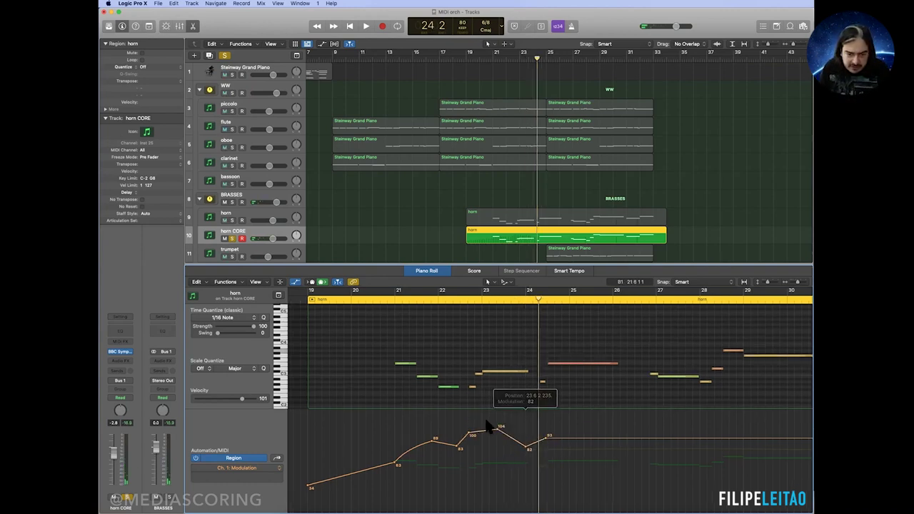
pyautogui.doubleClick(468, 300)
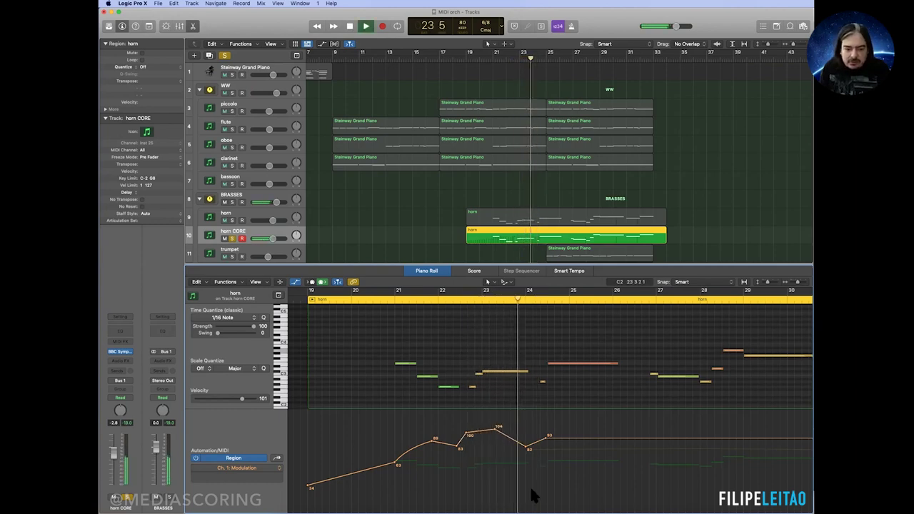
pyautogui.moveTo(528, 449); pyautogui.dragTo(527, 456)
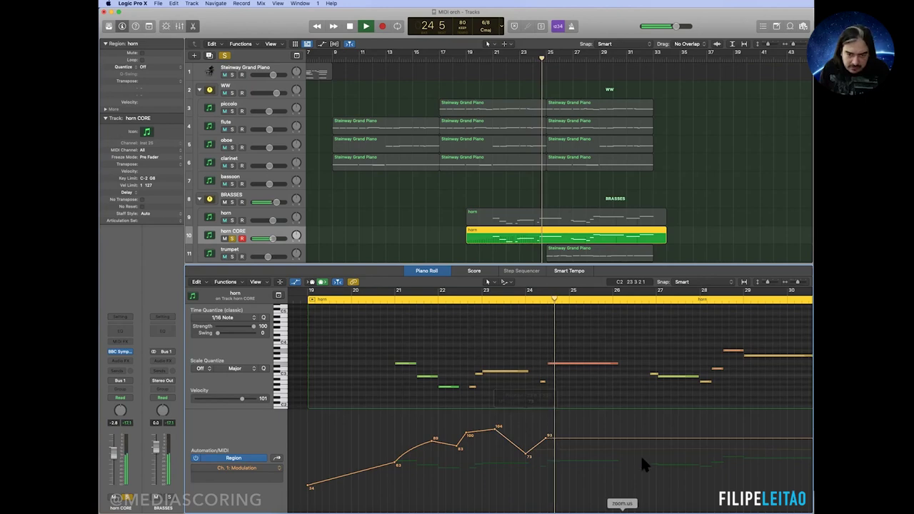
pyautogui.press('space')
# Step: Add modulation points of 67 before bar 25, 127 at bar 25, 70 at bar 26 and 127 before bar 27
pyautogui.click(570, 438)
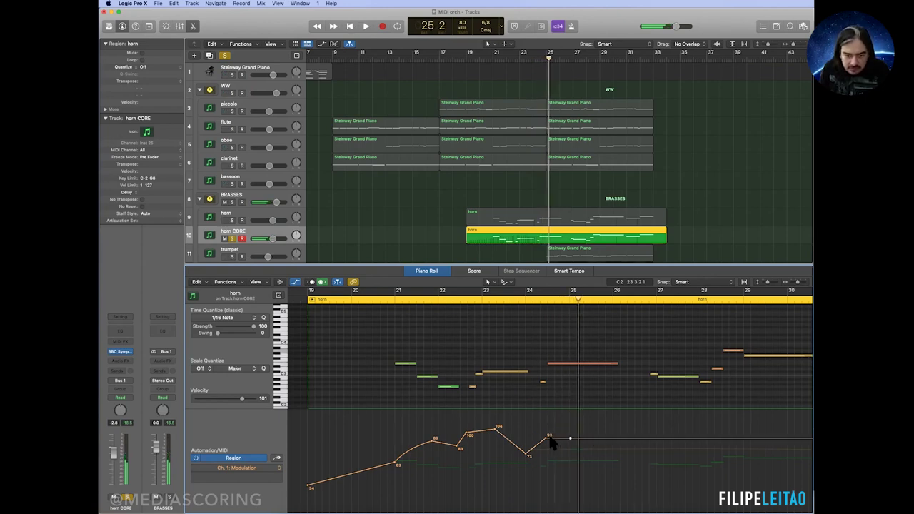
pyautogui.moveTo(547, 441); pyautogui.dragTo(618, 457)
pyautogui.click(648, 413)
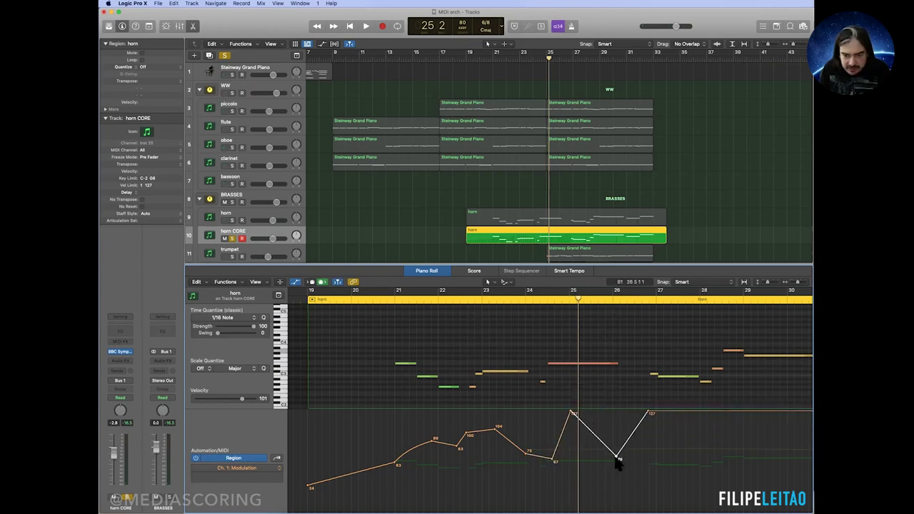
# Step: Curve the modulation segments rising into and falling from the bar 25 peak with the Automation Curve tool
pyautogui.click(504, 282)
pyautogui.click(526, 408)
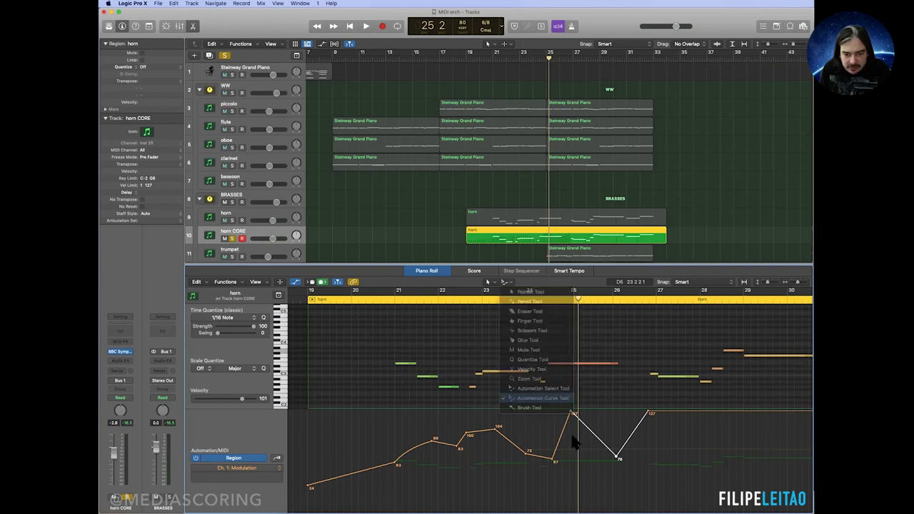
pyautogui.moveTo(562, 450)
pyautogui.mouseDown()
pyautogui.moveTo(564, 408)
pyautogui.moveTo(571, 415)
pyautogui.mouseUp()
pyautogui.click(571, 412)
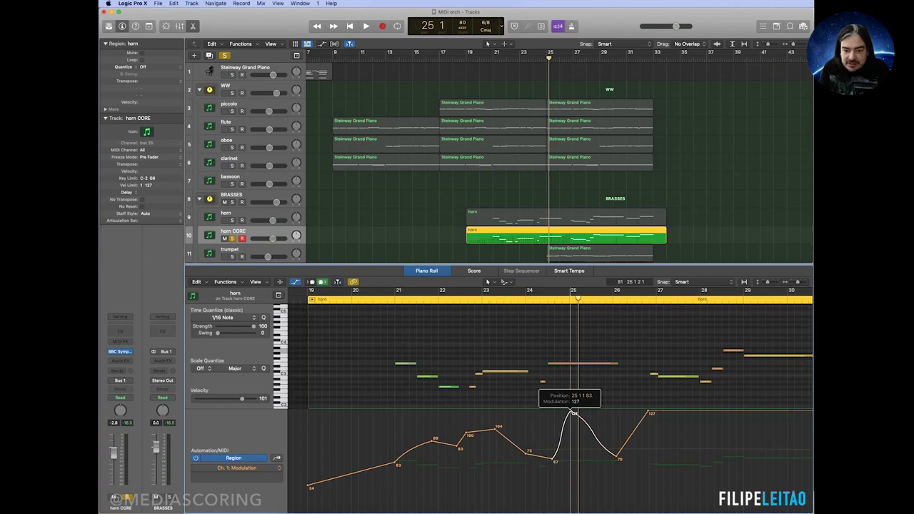
# Step: Play back from bar 24, lower the bar 25 modulation peak to 102 and raise the point before it to 73
pyautogui.click(540, 302)
pyautogui.press('space')
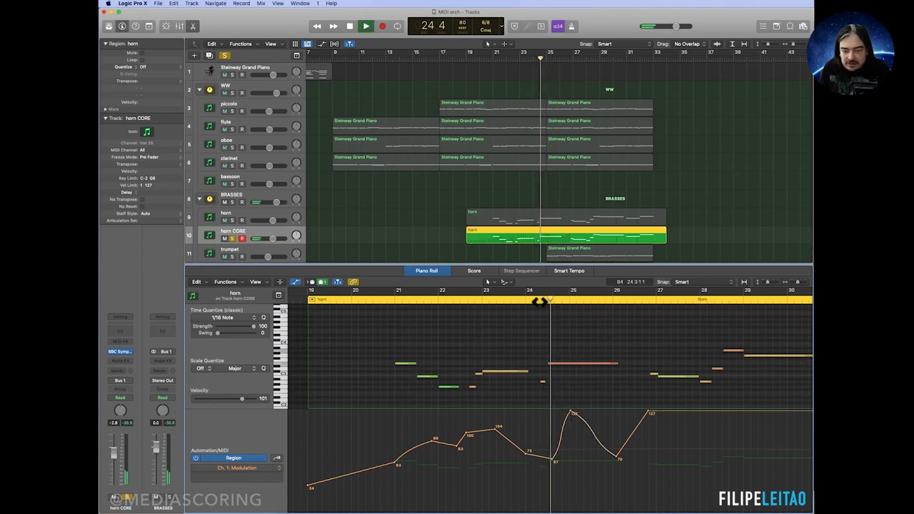
pyautogui.press('space')
pyautogui.moveTo(571, 415); pyautogui.dragTo(572, 428)
pyautogui.moveTo(553, 460); pyautogui.dragTo(553, 452)
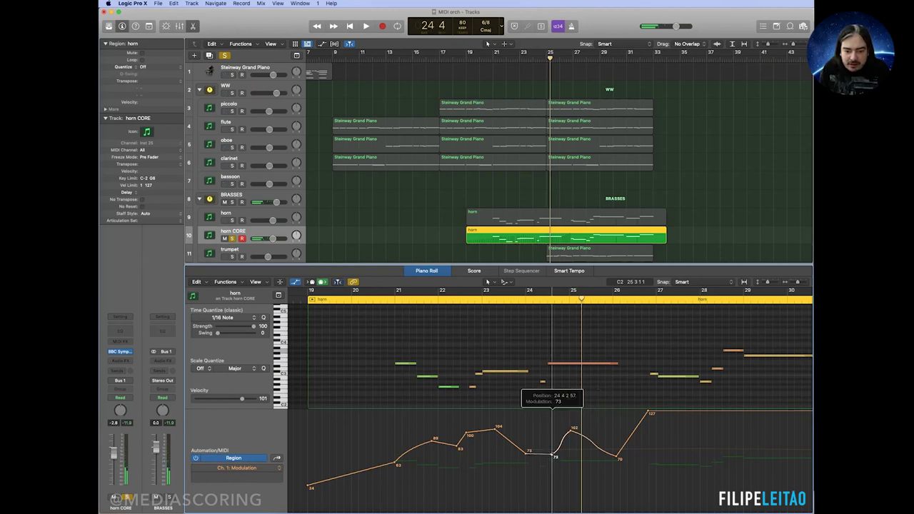
pyautogui.click(539, 301)
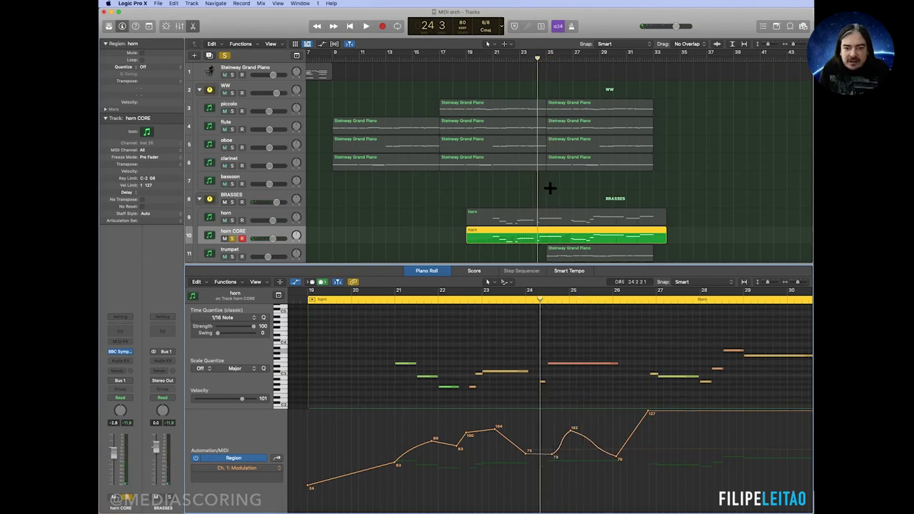
# Step: Show track automation and draw a horn CORE volume swell from -2.8 dB in bar 24 to +0.1 dB in bar 25 and back
pyautogui.click(557, 251)
pyautogui.press('a')
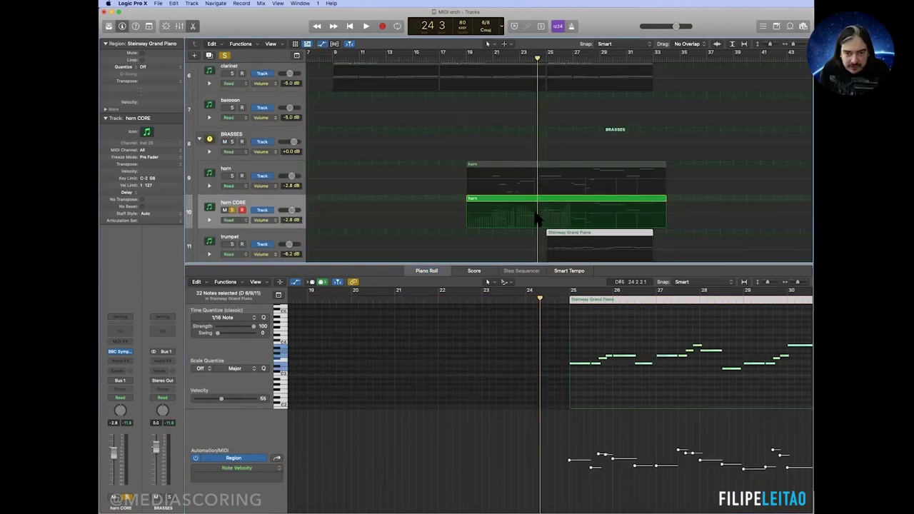
pyautogui.click(544, 213)
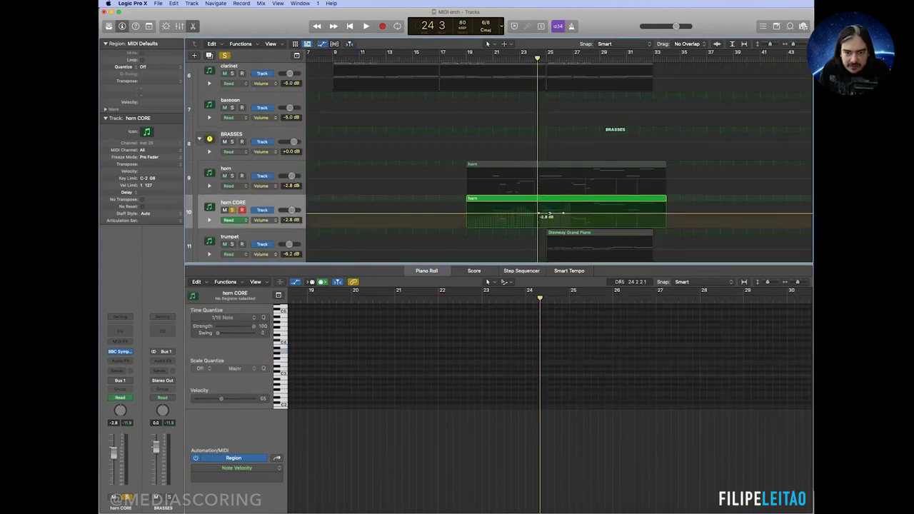
pyautogui.moveTo(550, 214); pyautogui.dragTo(549, 207)
pyautogui.press('super+Right')
pyautogui.press('super+Right')
pyautogui.press('super+Right')
pyautogui.press('super+Right')
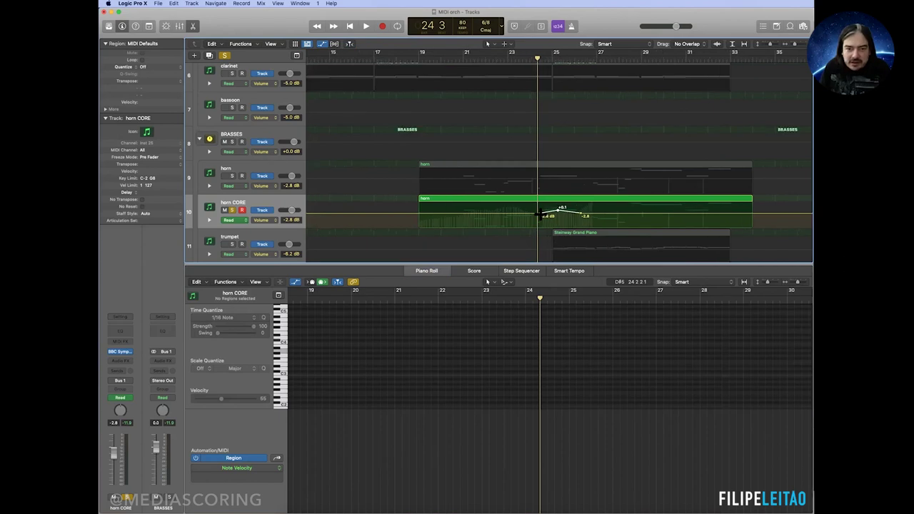
pyautogui.hscroll(-3, 543, 218)
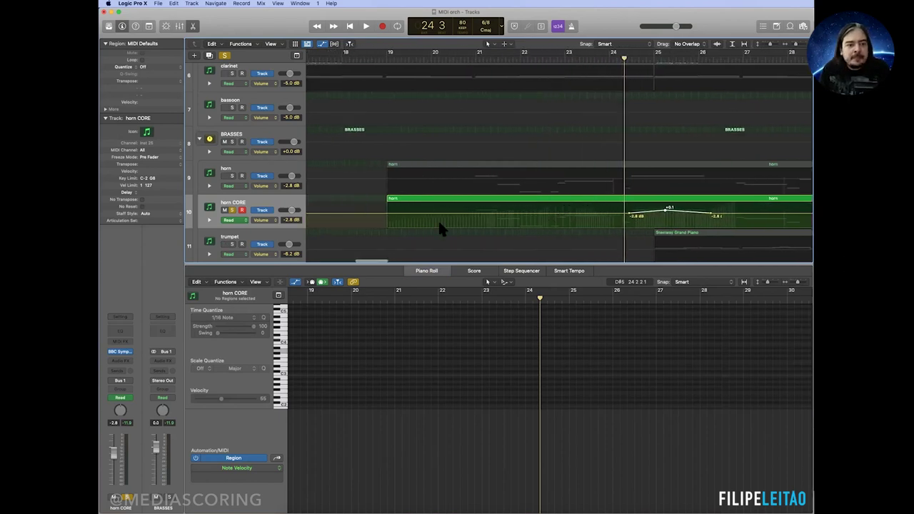
pyautogui.scroll(-5, 278, 187)
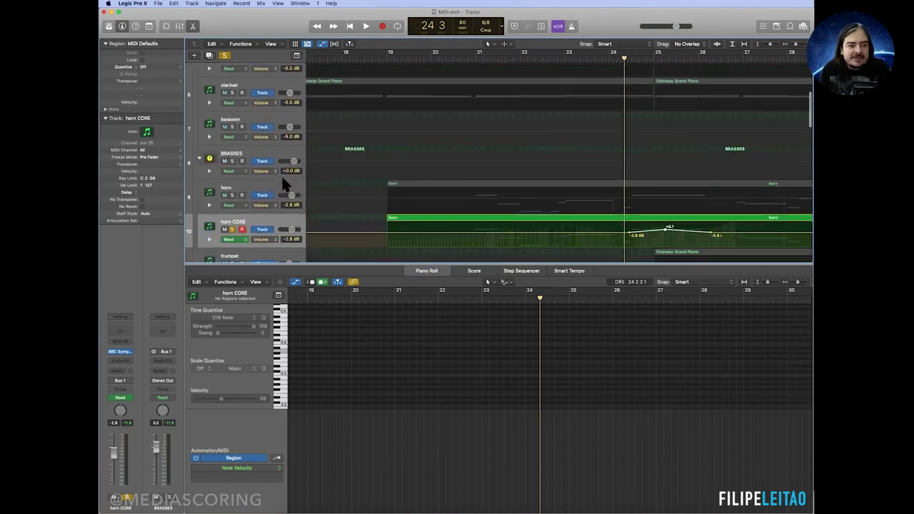
pyautogui.scroll(4, 284, 184)
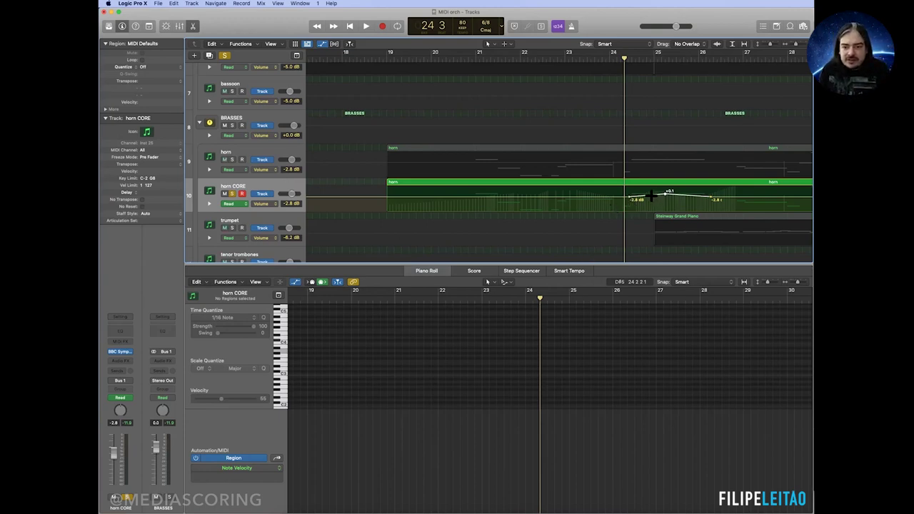
# Step: Audition the horn CORE volume swell, shift its peak earlier to the start of bar 25 and select the horn CORE region
pyautogui.click(504, 43)
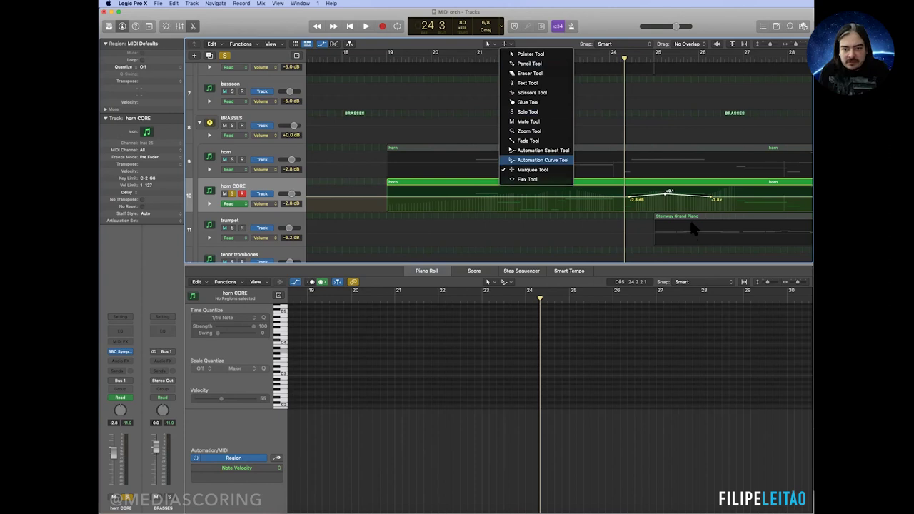
pyautogui.press('Return')
pyautogui.press('space')
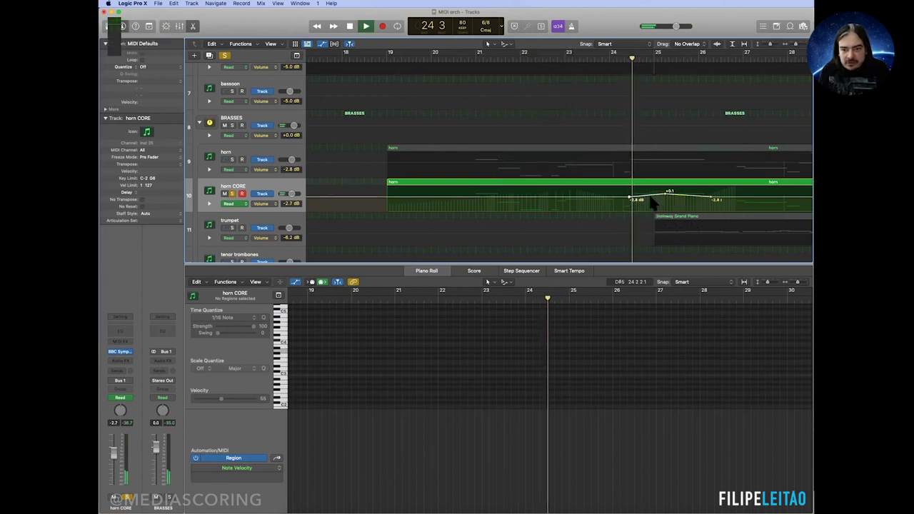
pyautogui.press('space')
pyautogui.moveTo(667, 195); pyautogui.dragTo(656, 194)
pyautogui.click(664, 185)
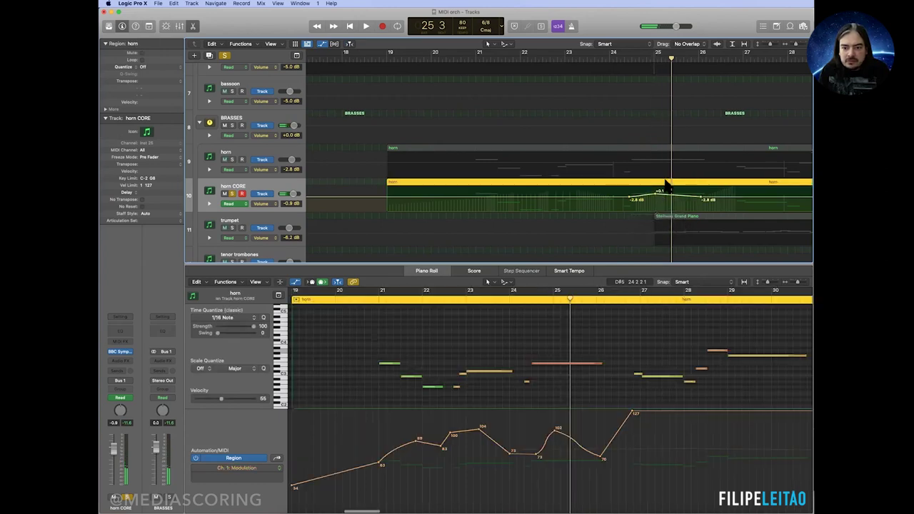
# Step: During playback, lower the bar 25 modulation peak to 93, shift the point before it slightly earlier and lower the pre-bar-27 point to 95
pyautogui.moveTo(556, 437); pyautogui.dragTo(556, 443)
pyautogui.press('space')
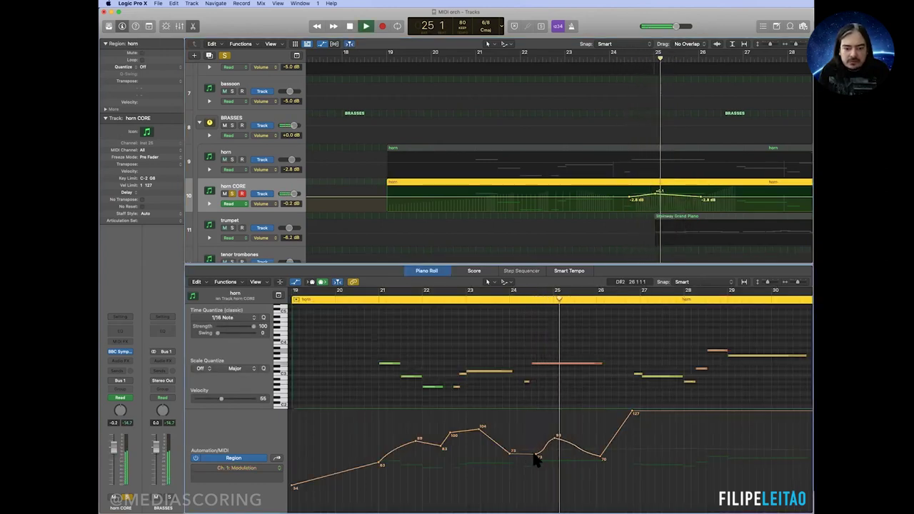
pyautogui.moveTo(535, 454); pyautogui.dragTo(528, 454)
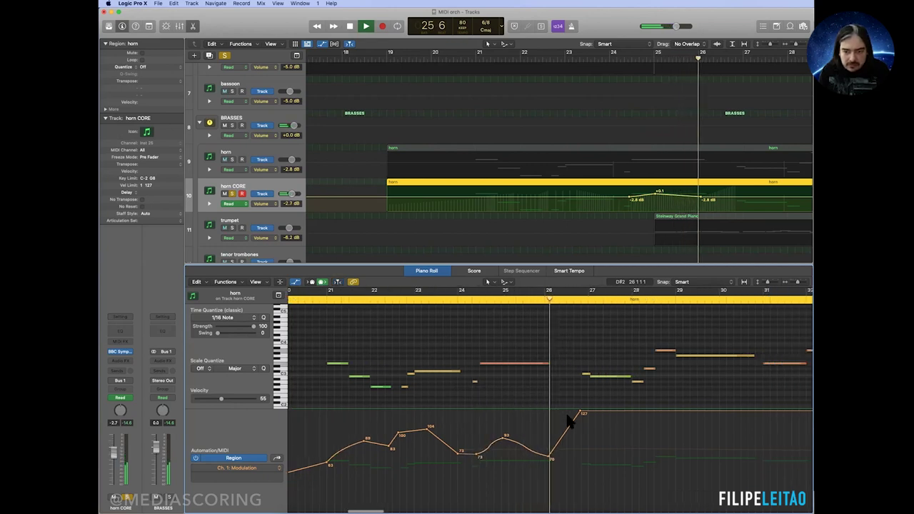
pyautogui.moveTo(577, 414); pyautogui.dragTo(576, 438)
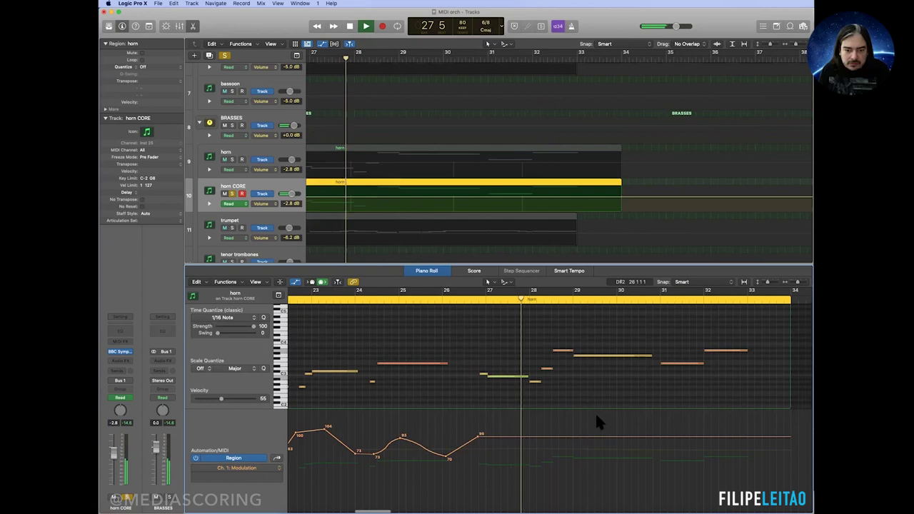
# Step: Stop playback and add horn CORE modulation points rising to 99 in mid bar 27 and falling in a curve to 76 by bar 28
pyautogui.press('space')
pyautogui.click(528, 436)
pyautogui.click(508, 436)
pyautogui.click(555, 436)
pyautogui.moveTo(528, 436)
pyautogui.mouseDown()
pyautogui.moveTo(532, 454)
pyautogui.moveTo(508, 433)
pyautogui.moveTo(519, 440)
pyautogui.mouseUp()
pyautogui.click(510, 436)
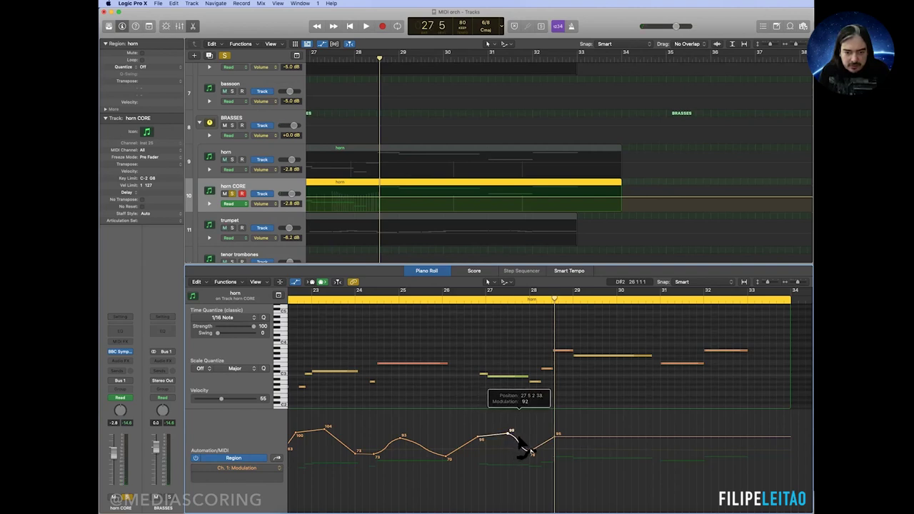
# Step: Add a modulation dip to 86 at bar 29 and raise the mid bar 28 peak to 100
pyautogui.click(601, 437)
pyautogui.click(575, 443)
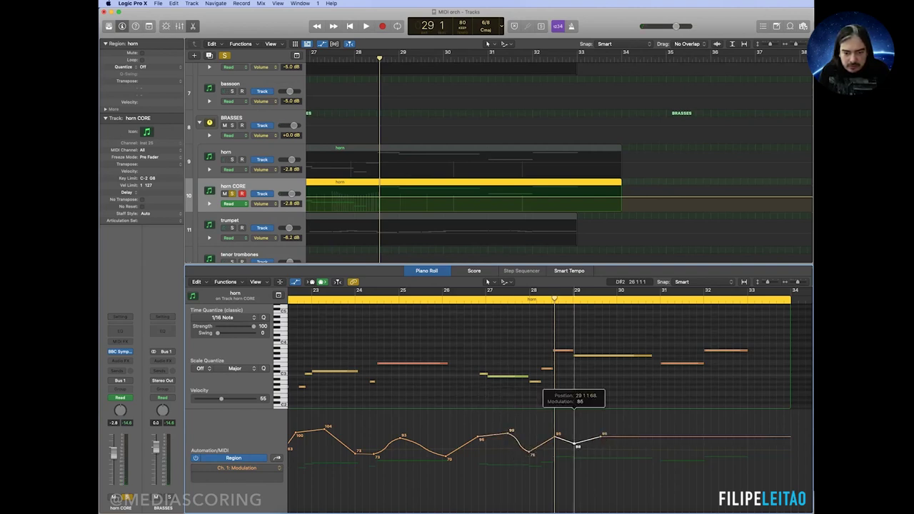
pyautogui.moveTo(556, 434); pyautogui.dragTo(588, 445)
# Step: Add a modulation low of 74 at bar 31 and a curved rise to 116 at bar 33
pyautogui.click(647, 437)
pyautogui.click(696, 437)
pyautogui.moveTo(648, 437); pyautogui.dragTo(647, 454)
pyautogui.moveTo(648, 453); pyautogui.dragTo(749, 420)
pyautogui.moveTo(726, 448); pyautogui.dragTo(729, 448)
# Step: Play back from bar 27 while curving the modulation rise out of bar 28 and the fall towards bar 31
pyautogui.press('space')
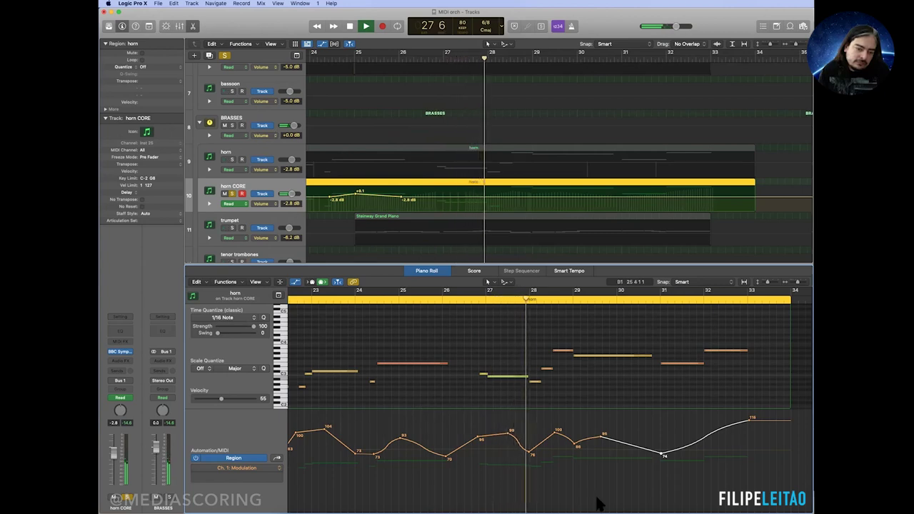
pyautogui.moveTo(555, 446); pyautogui.dragTo(548, 444)
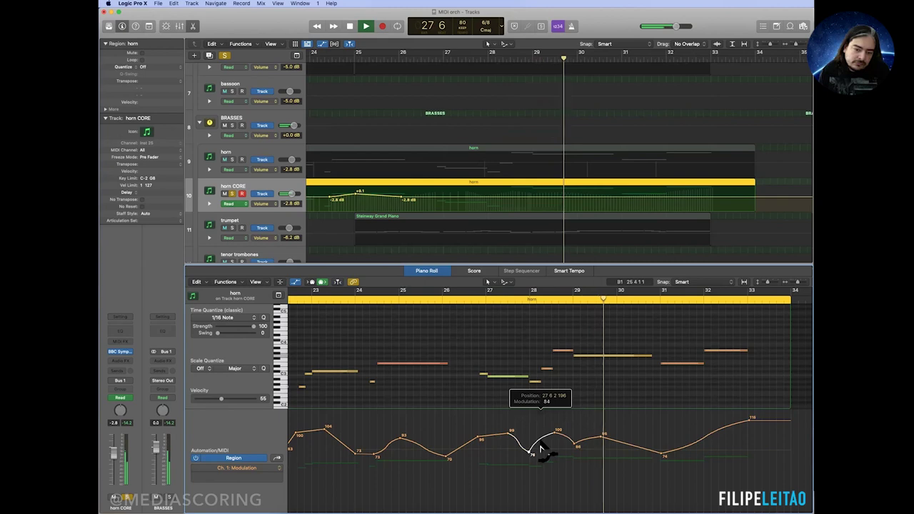
pyautogui.click(635, 449)
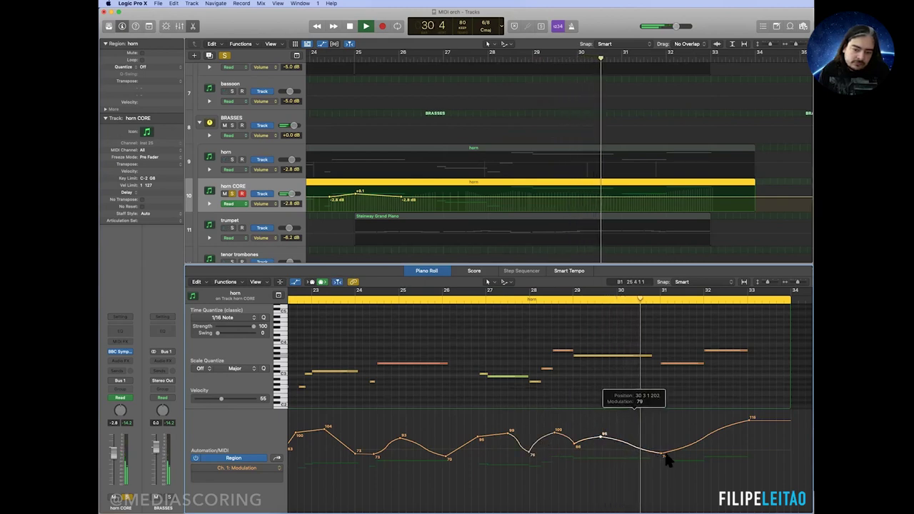
pyautogui.click(663, 457)
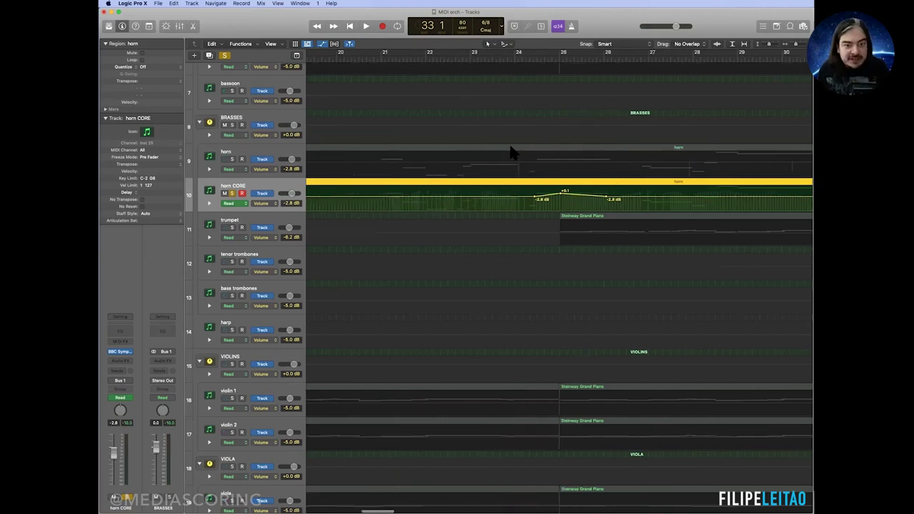
# Step: Unsolo horn CORE, play the full arrangement from bar 17 to bar 33 and hide the track automation
pyautogui.press('super+Left')
pyautogui.press('super+Left')
pyautogui.press('super+Left')
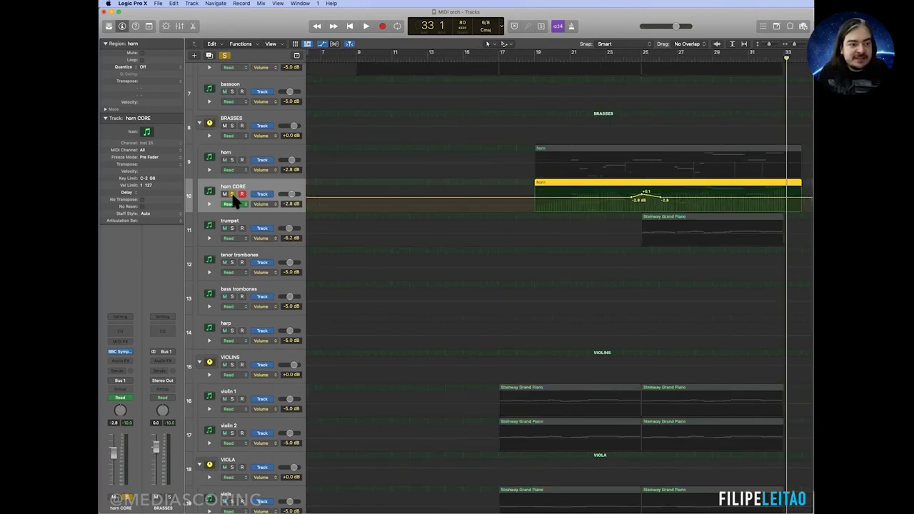
pyautogui.click(232, 193)
pyautogui.click(559, 58)
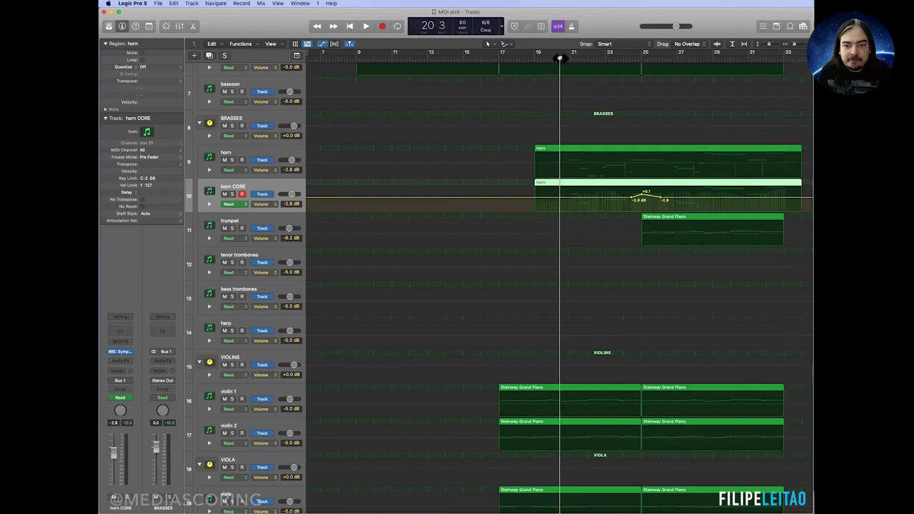
pyautogui.moveTo(560, 58); pyautogui.dragTo(567, 57)
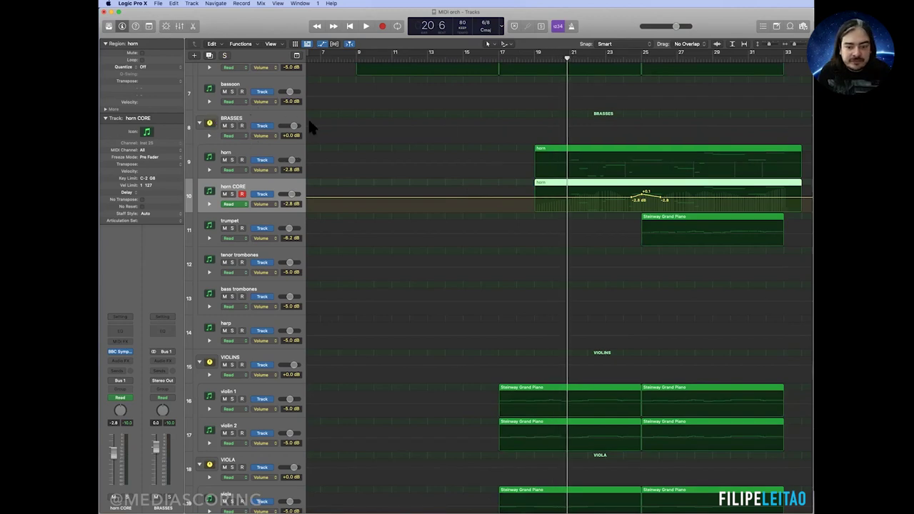
pyautogui.click(500, 57)
pyautogui.press('space')
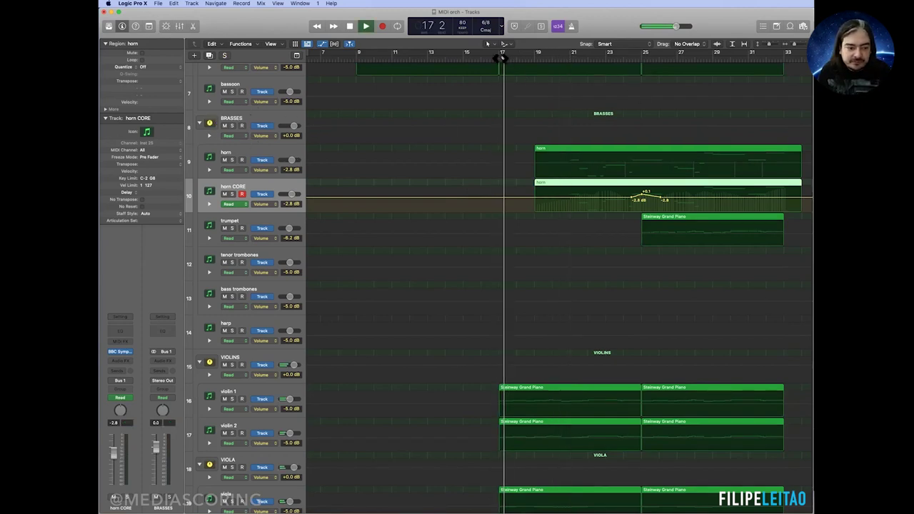
pyautogui.press('a')
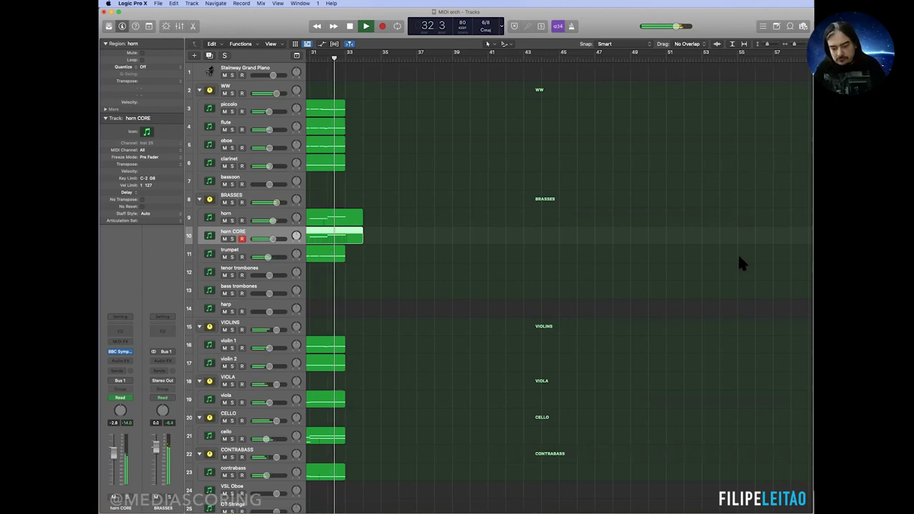
pyautogui.press('space')
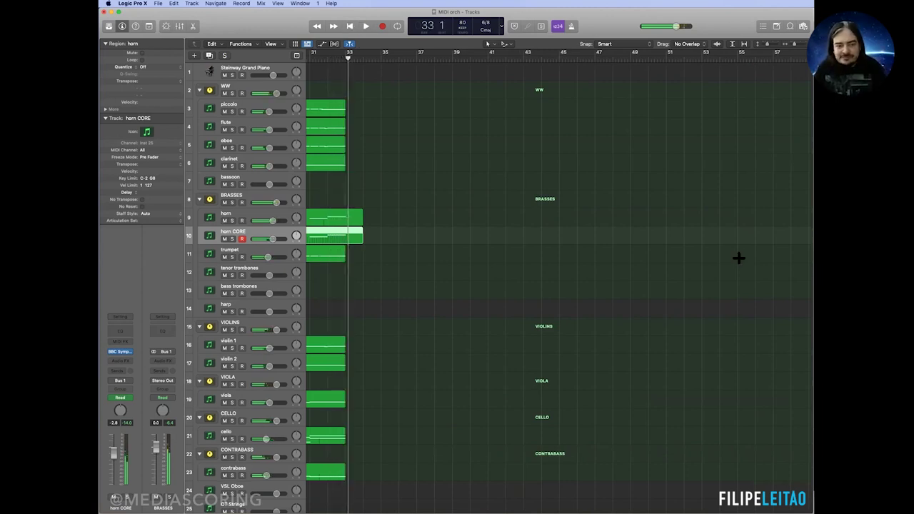
# Step: Place the playhead at bar 25 and switch the tenor trombones instrument to the Staccatissimo articulation
pyautogui.hscroll(-10, 739, 258)
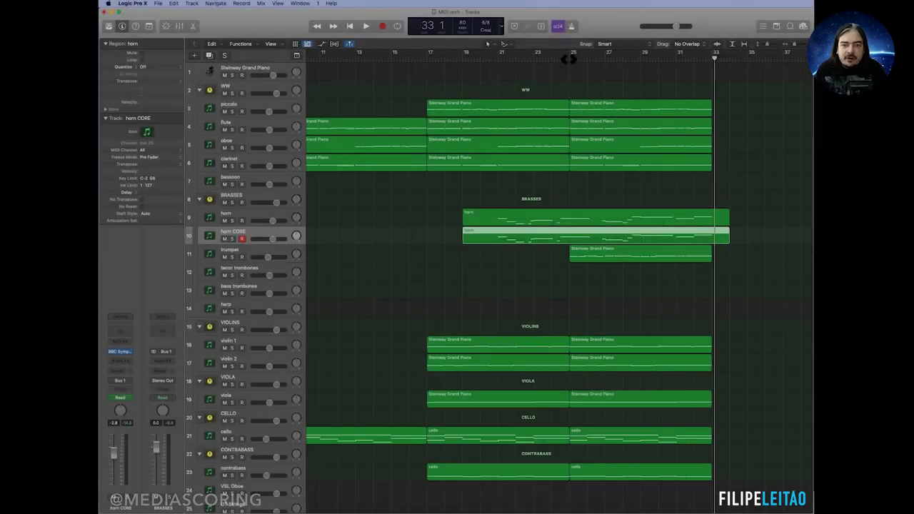
pyautogui.click(569, 57)
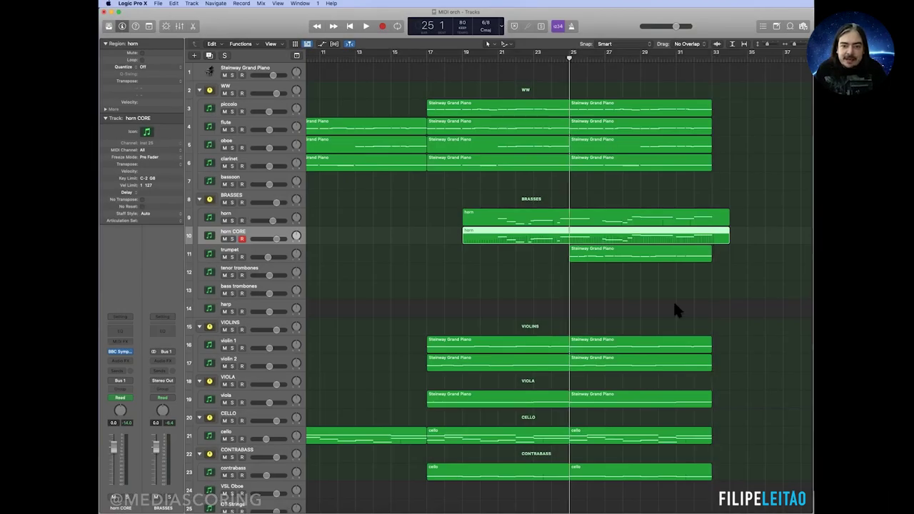
pyautogui.scroll(-5, 690, 379)
pyautogui.scroll(5, 690, 380)
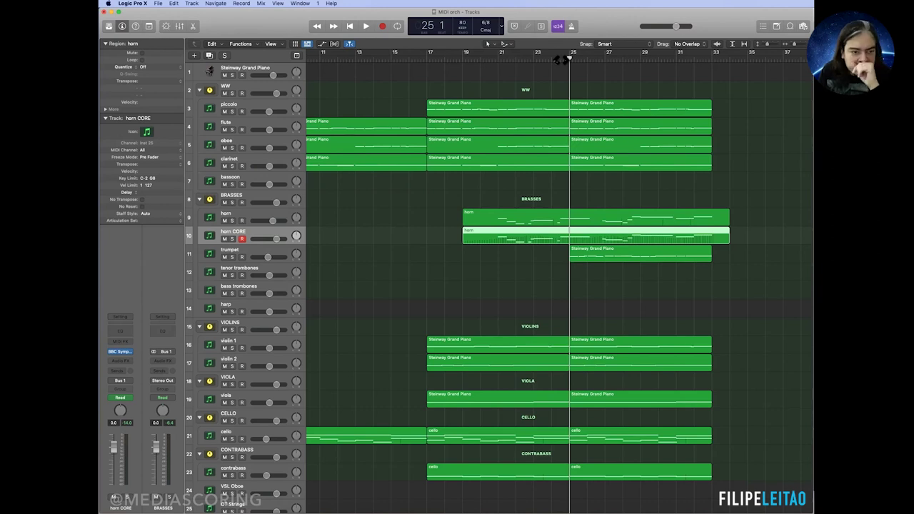
pyautogui.click(250, 276)
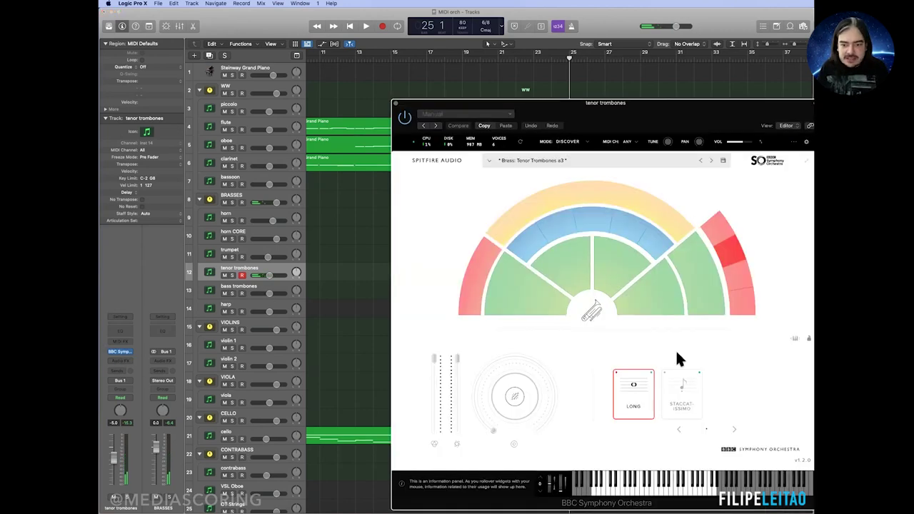
pyautogui.click(682, 392)
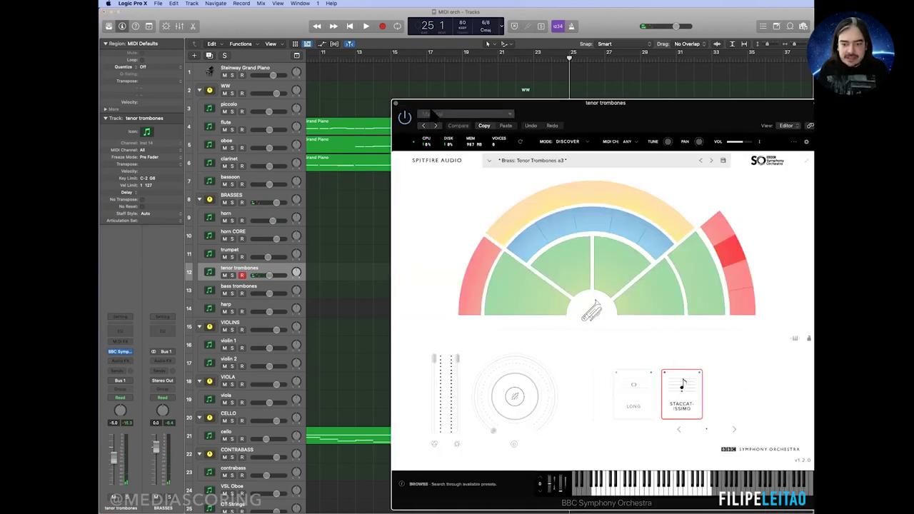
pyautogui.click(395, 103)
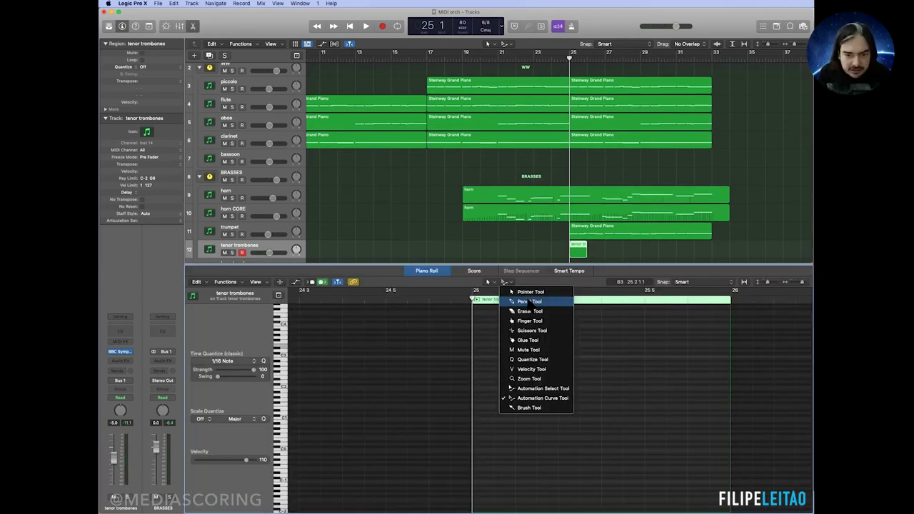
# Step: With the Pencil tool, draw four short B2 notes across the first four beats of the bar 25 tenor trombones region
pyautogui.click(529, 301)
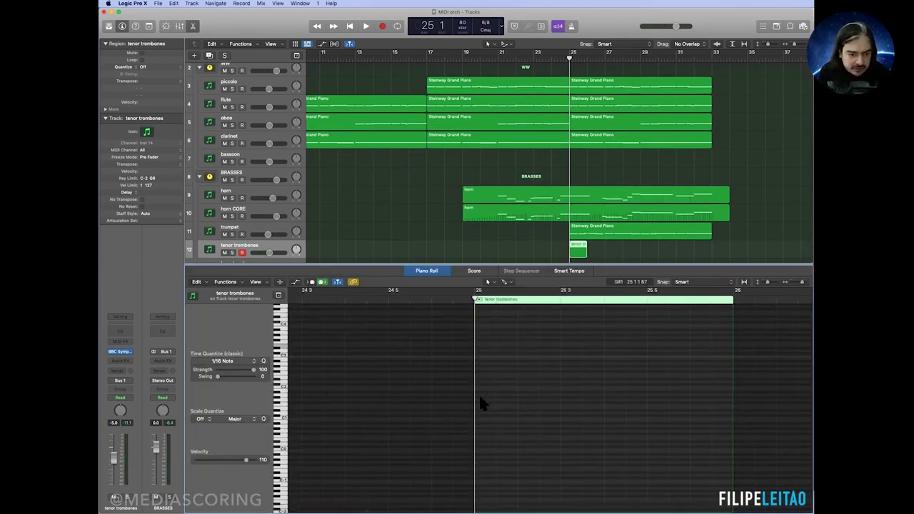
pyautogui.click(478, 358)
pyautogui.moveTo(728, 358); pyautogui.dragTo(495, 361)
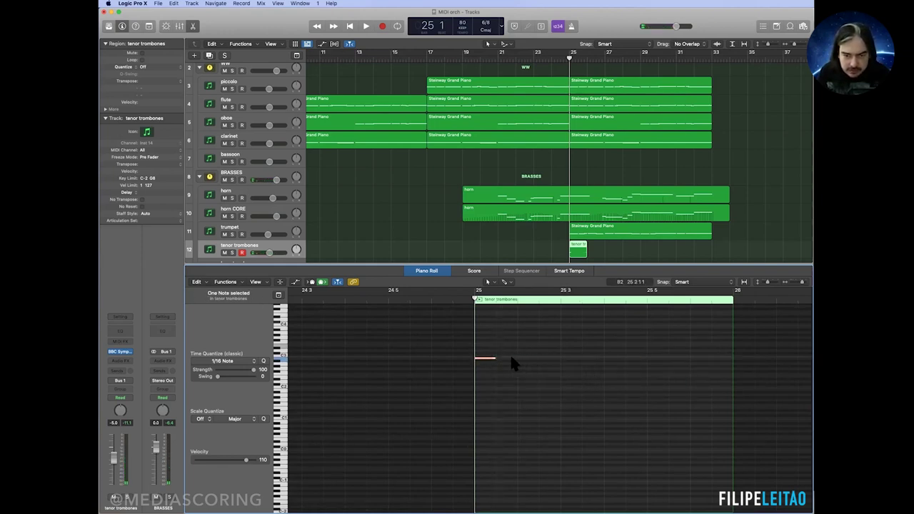
pyautogui.click(604, 299)
pyautogui.click(606, 358)
pyautogui.click(548, 358)
pyautogui.click(566, 358)
# Step: Play back the trombone rhythm with the full arrangement, then solo tenor trombones and audition it alone
pyautogui.press('space')
pyautogui.press('space')
pyautogui.click(467, 295)
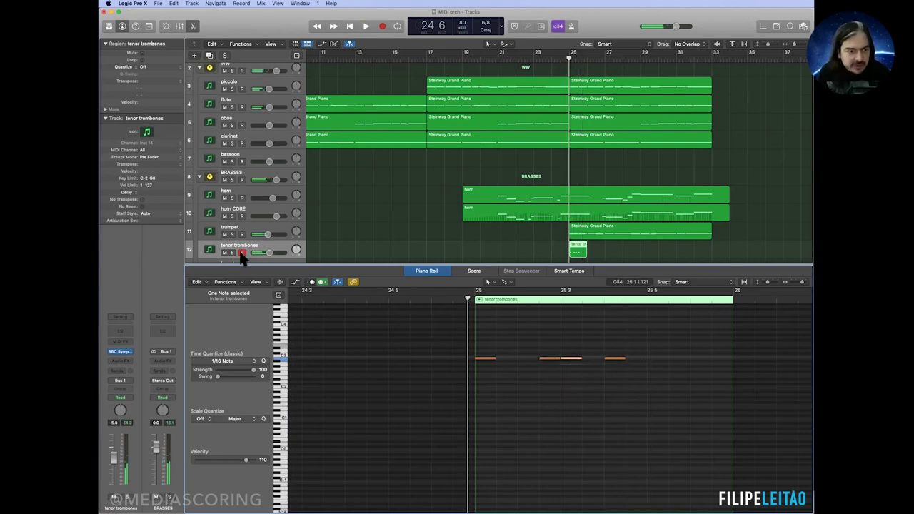
pyautogui.click(233, 253)
pyautogui.press('space')
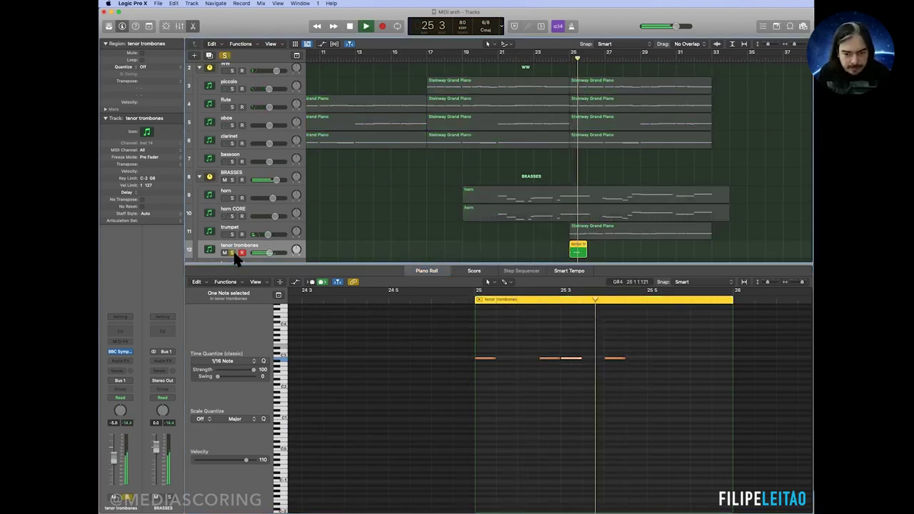
pyautogui.press('space')
# Step: Add a fifth B2 note near the end of bar 25 and double all five notes with E2 below
pyautogui.click(672, 358)
pyautogui.click(496, 368)
pyautogui.click(479, 376)
pyautogui.click(542, 376)
pyautogui.click(564, 376)
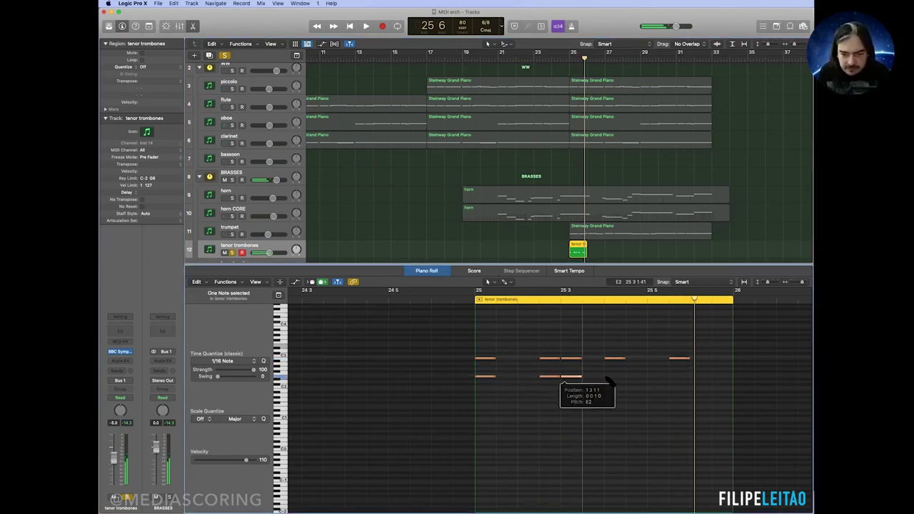
pyautogui.click(607, 376)
pyautogui.click(671, 376)
# Step: Audition the trombone pattern, add a closing B2 and E2 pair on beat 6 and extend the region into bar 26
pyautogui.press('space')
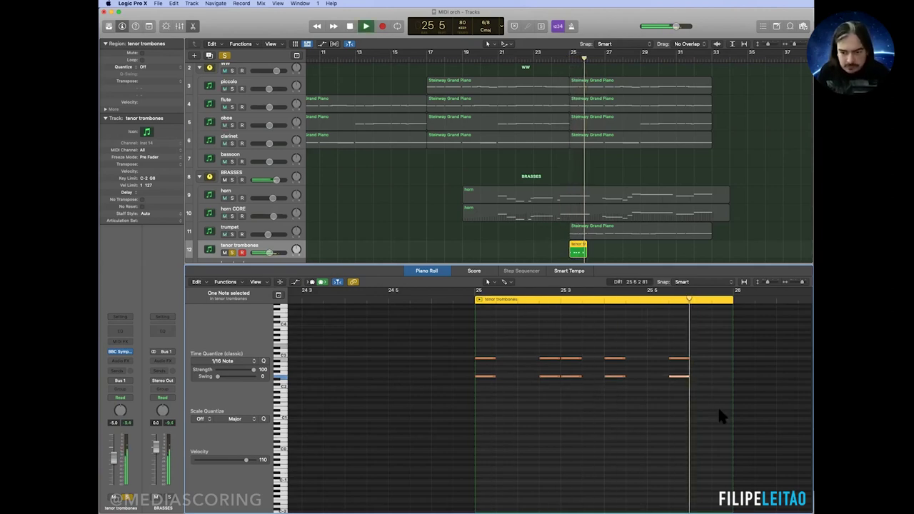
pyautogui.press('space')
pyautogui.hscroll(2, 693, 343)
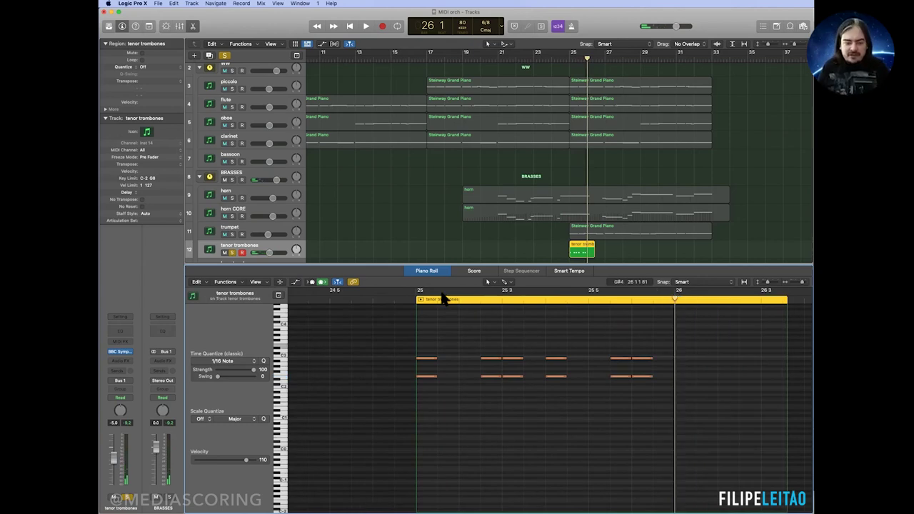
pyautogui.press('super+Left')
pyautogui.hscroll(3, 625, 396)
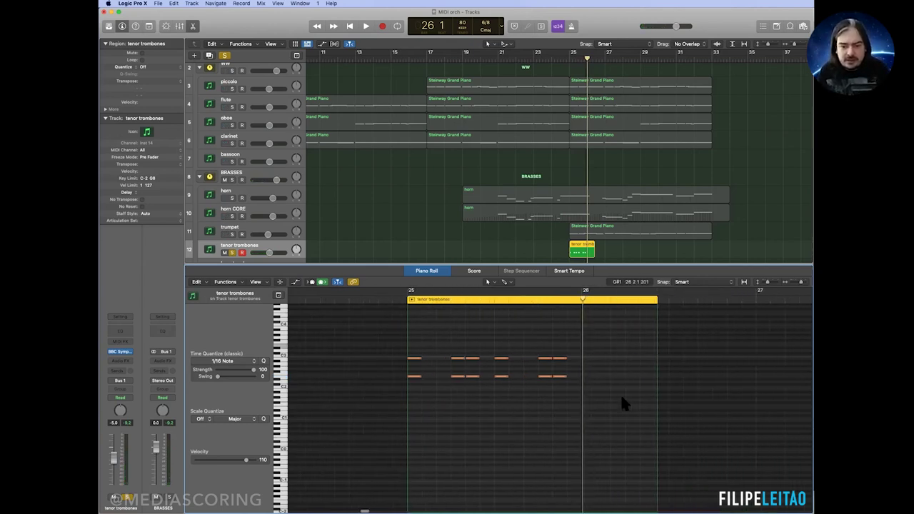
# Step: Lower the velocity of the second, fourth and fifth trombone note pairs, using 94 for the second and 90 for the fifth
pyautogui.moveTo(453, 333); pyautogui.dragTo(456, 386)
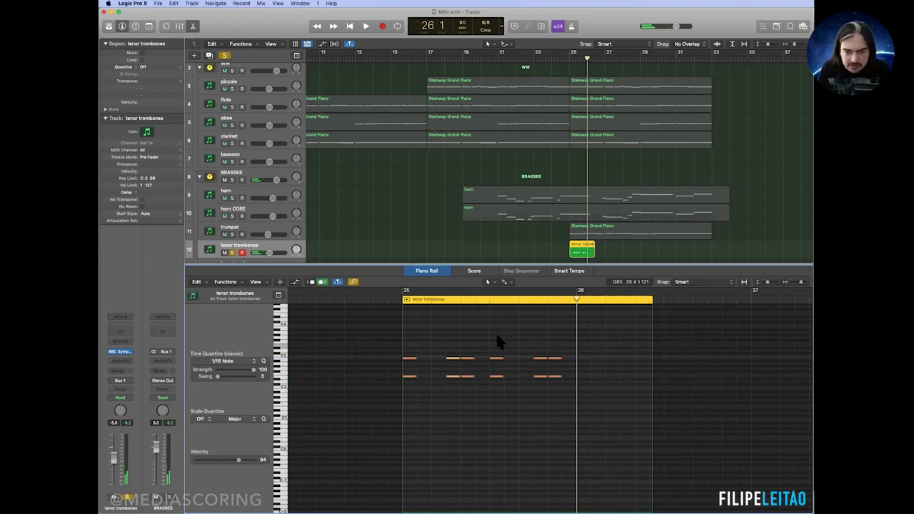
pyautogui.moveTo(494, 330); pyautogui.dragTo(503, 386)
pyautogui.moveTo(239, 459); pyautogui.dragTo(245, 459)
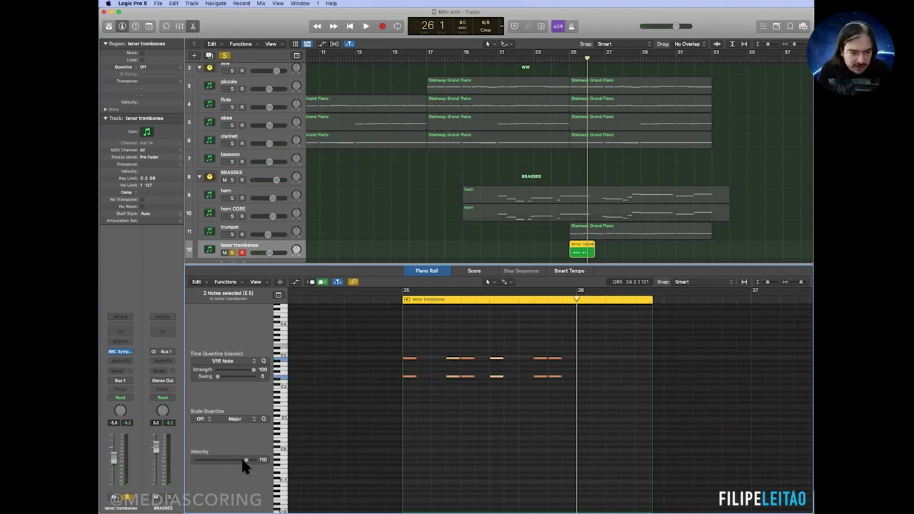
pyautogui.moveTo(536, 349); pyautogui.dragTo(540, 385)
pyautogui.moveTo(242, 460); pyautogui.dragTo(245, 461)
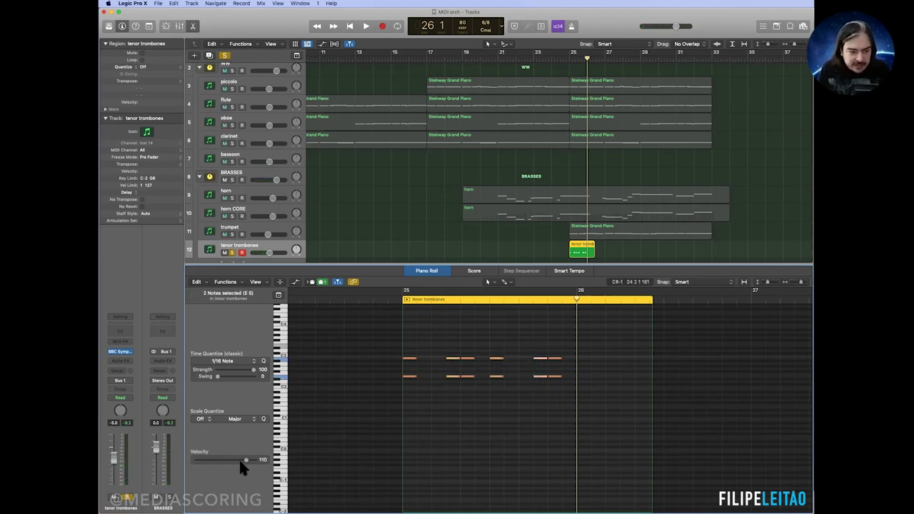
pyautogui.click(597, 360)
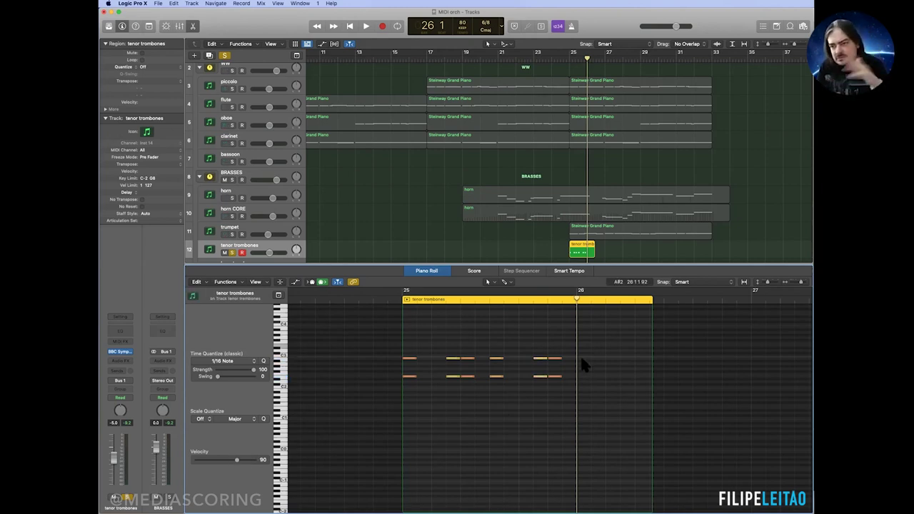
# Step: Select the upper B2 notes in bar 25, lower their velocity to 79 and play the pattern back
pyautogui.moveTo(575, 345); pyautogui.dragTo(403, 366)
pyautogui.click(398, 299)
pyautogui.press('space')
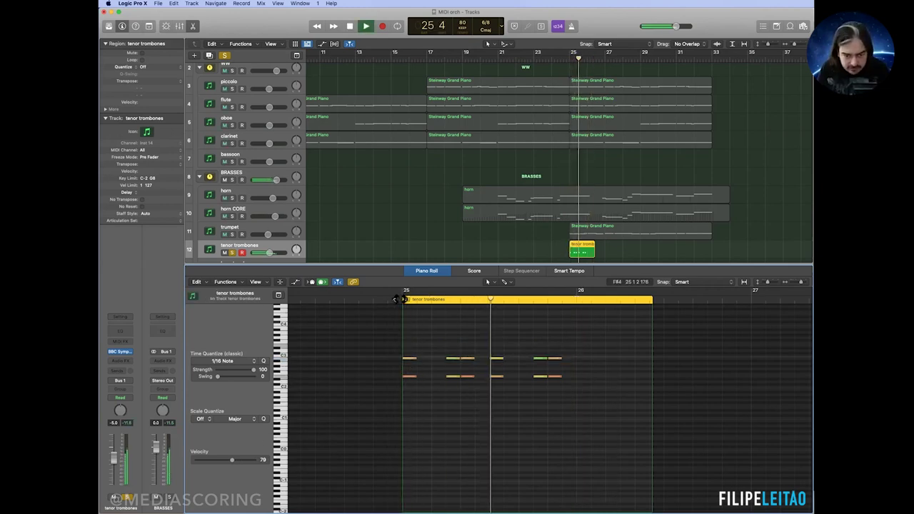
pyautogui.press('space')
# Step: Duplicate the bar 25 trombone notes into bar 26, raise the copied upper notes to C3 and play the result
pyautogui.moveTo(403, 344); pyautogui.dragTo(628, 428)
pyautogui.moveTo(495, 378); pyautogui.dragTo(609, 399)
pyautogui.click(642, 400)
pyautogui.hscroll(3, 642, 399)
pyautogui.click(472, 297)
pyautogui.moveTo(636, 350); pyautogui.dragTo(481, 364)
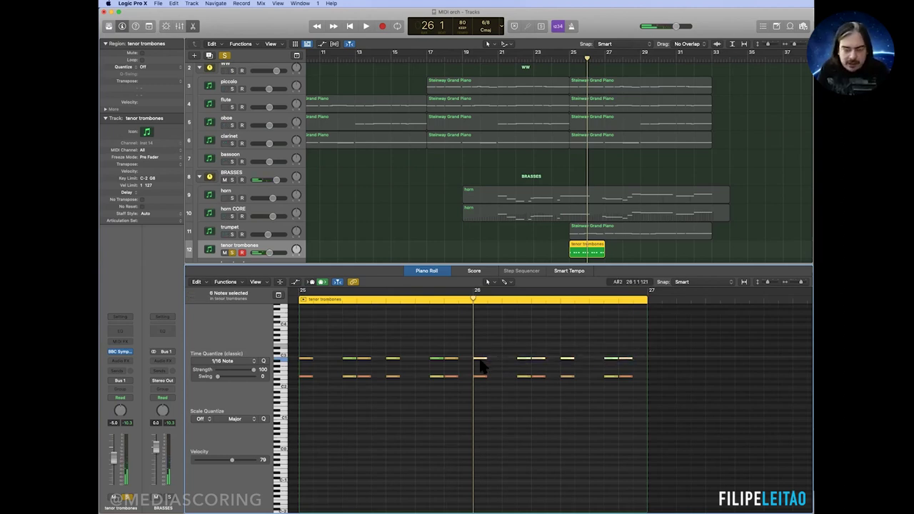
pyautogui.moveTo(482, 364); pyautogui.dragTo(482, 361)
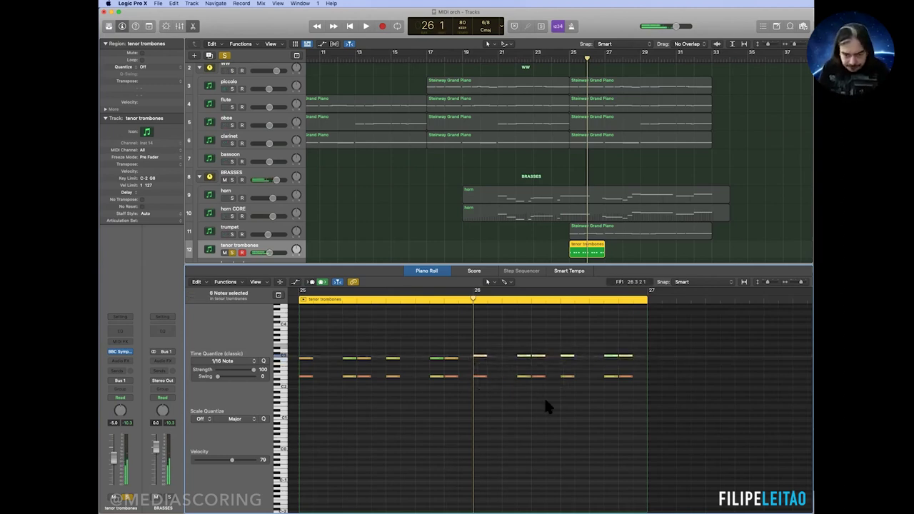
pyautogui.press('space')
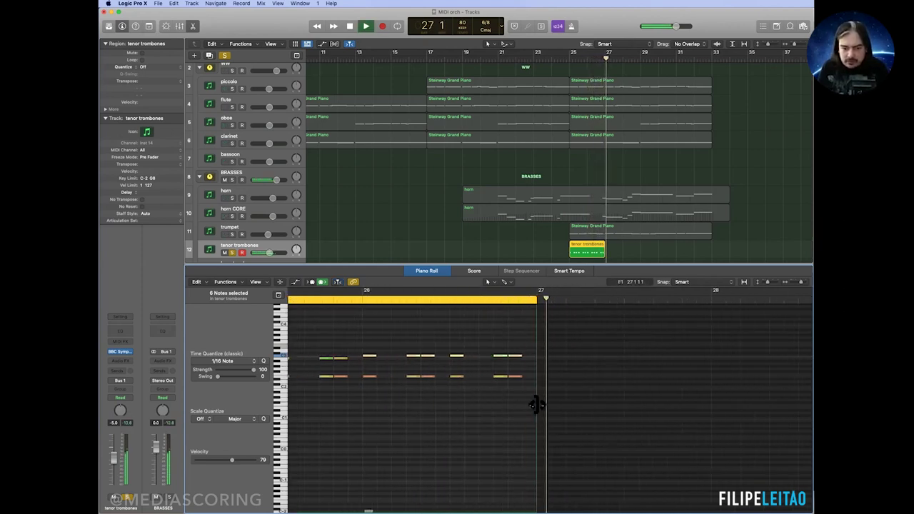
pyautogui.press('space')
# Step: Extend the tenor trombones region to bar 28 and delete the fifth upper note in both bars 25 and 26
pyautogui.click(489, 329)
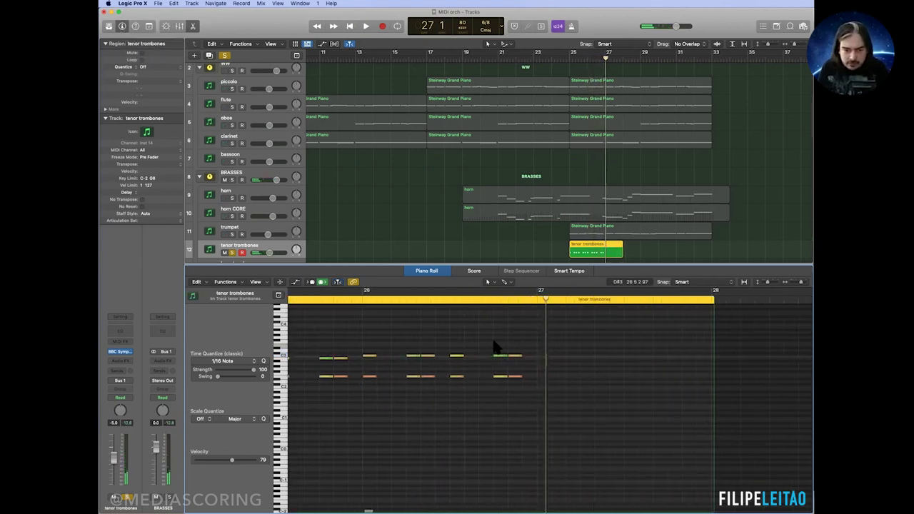
pyautogui.click(501, 356)
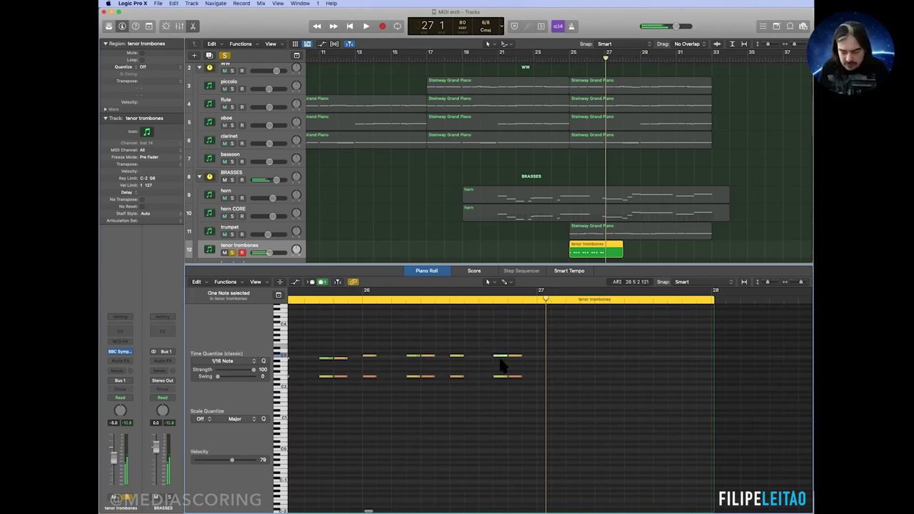
pyautogui.hscroll(-3, 457, 364)
pyautogui.moveTo(437, 360); pyautogui.dragTo(439, 362)
pyautogui.press('BackSpace')
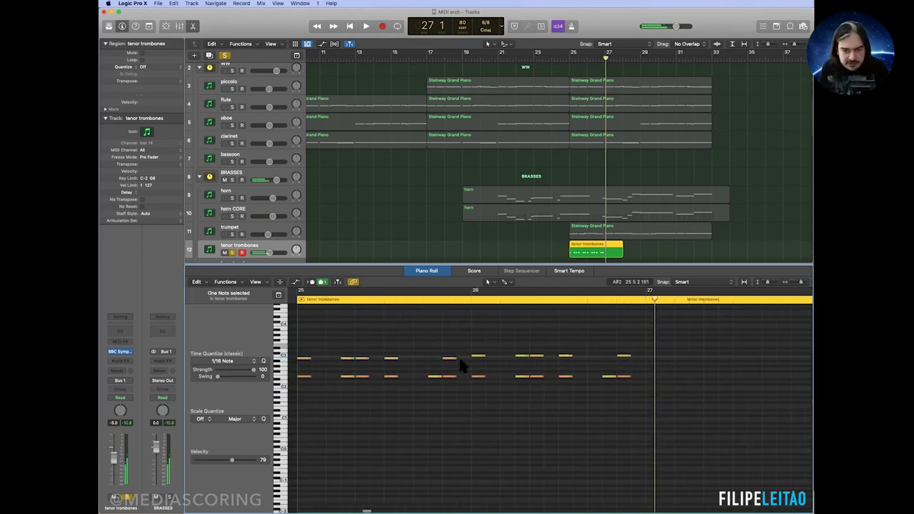
# Step: Copy the bar 25 trombone pattern into bar 27, raise its lower notes to G2 and audition it
pyautogui.hscroll(2, 588, 352)
pyautogui.moveTo(604, 341); pyautogui.dragTo(730, 360)
pyautogui.moveTo(744, 393); pyautogui.dragTo(587, 366)
pyautogui.press('space')
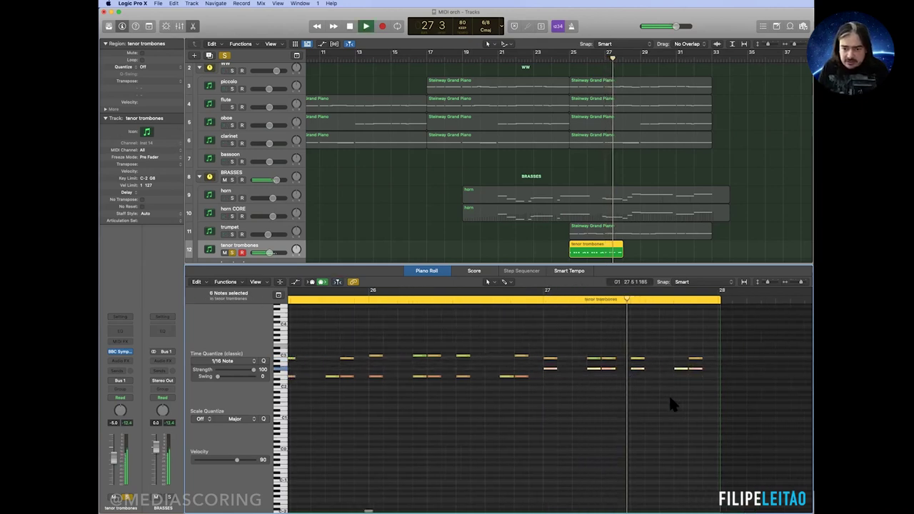
pyautogui.press('space')
# Step: Form a G2 and B2 pair on beat 5 of bar 27, keep a closing B2 on beat 6 and set the beat 5 pair's velocity to 73
pyautogui.click(648, 361)
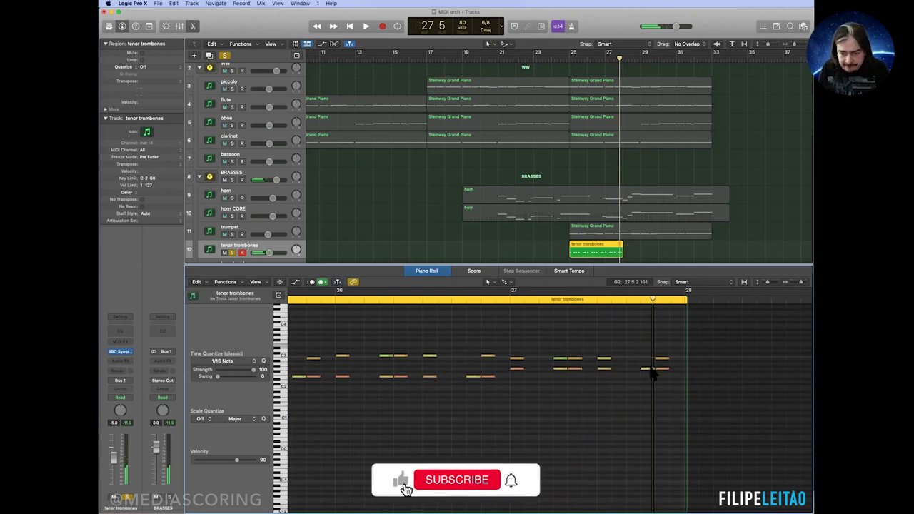
pyautogui.moveTo(647, 369); pyautogui.dragTo(633, 369)
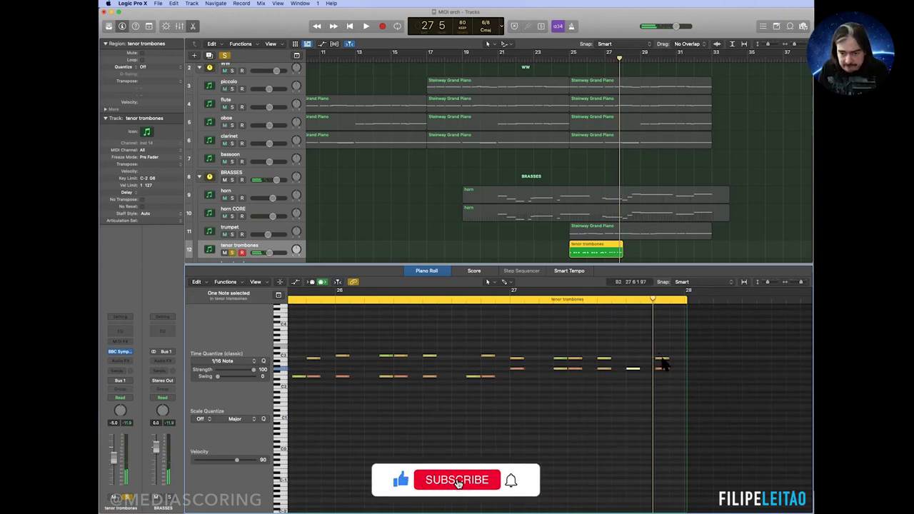
pyautogui.moveTo(661, 362); pyautogui.dragTo(628, 360)
pyautogui.doubleClick(510, 297)
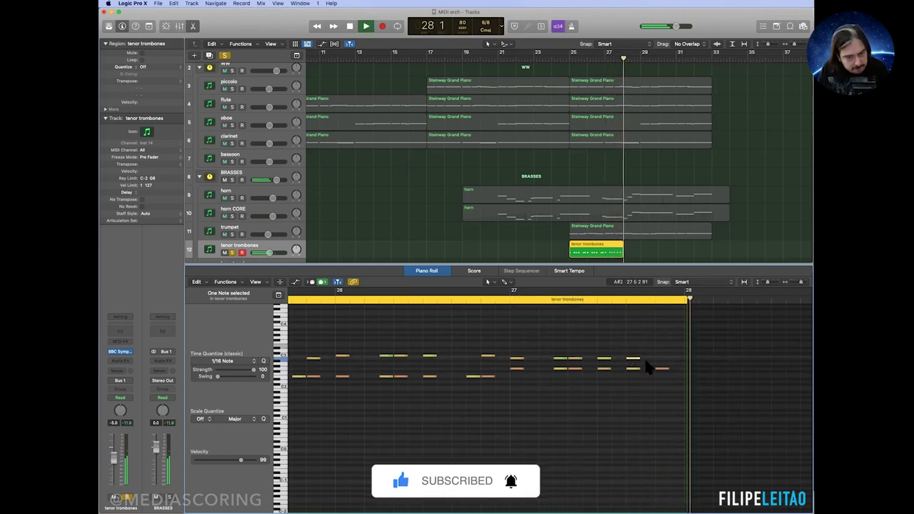
pyautogui.press('space')
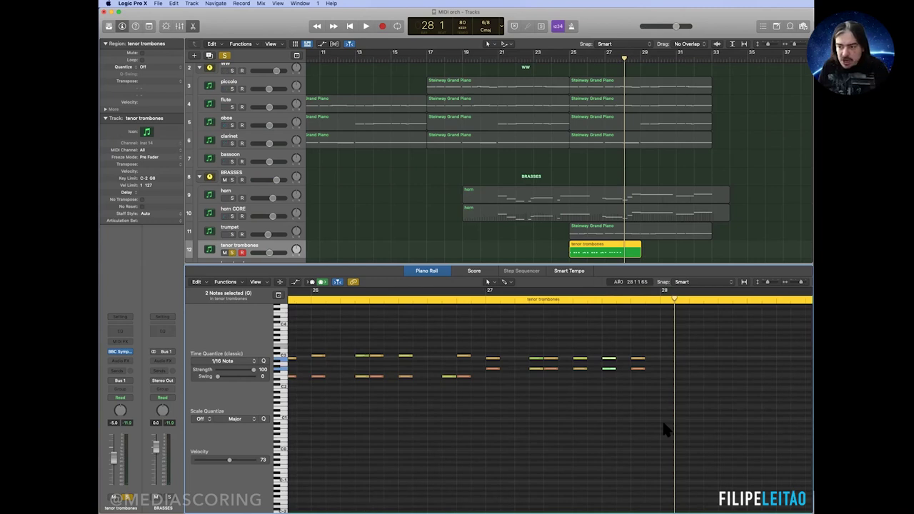
# Step: Copy the bar 26 trombone notes into bar 28 and lower the copied bottom notes to D2
pyautogui.hscroll(-3, 543, 382)
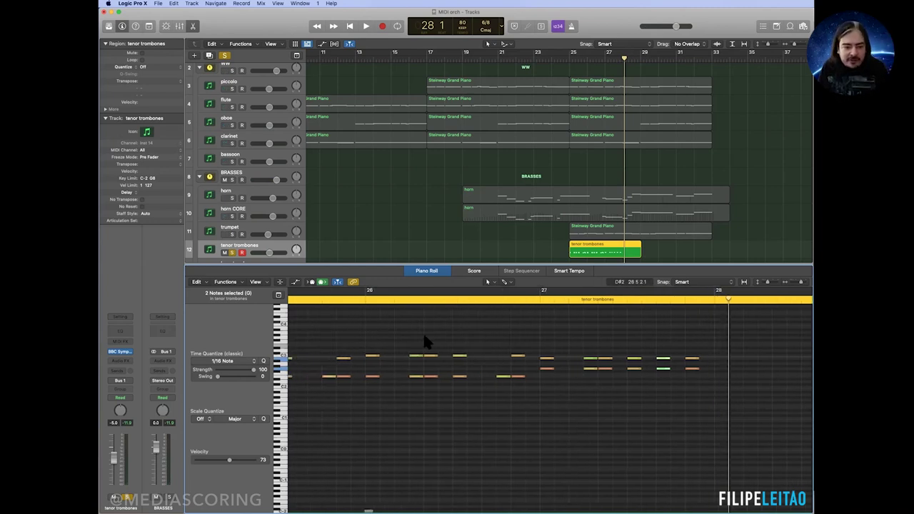
pyautogui.moveTo(369, 336); pyautogui.dragTo(533, 410)
pyautogui.press('super+c')
pyautogui.click(714, 300)
pyautogui.press('super+v')
pyautogui.moveTo(532, 370); pyautogui.dragTo(687, 389)
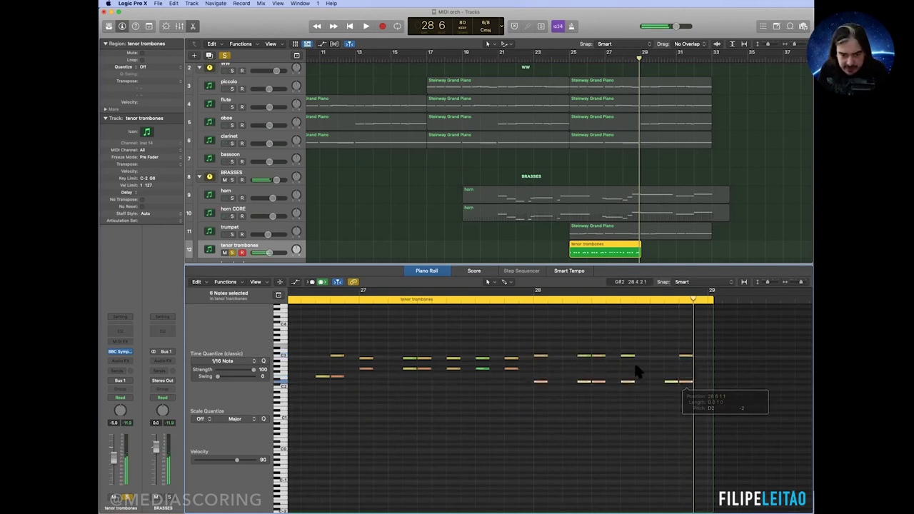
# Step: Lower the upper notes in bar 28 to A2 and play the bar back
pyautogui.moveTo(534, 347); pyautogui.dragTo(692, 371)
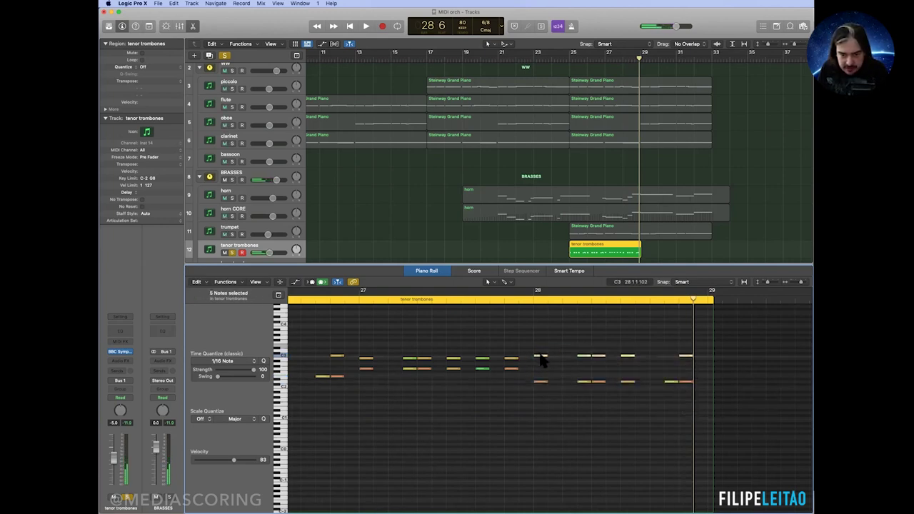
pyautogui.moveTo(540, 366); pyautogui.dragTo(543, 374)
pyautogui.click(534, 300)
pyautogui.press('space')
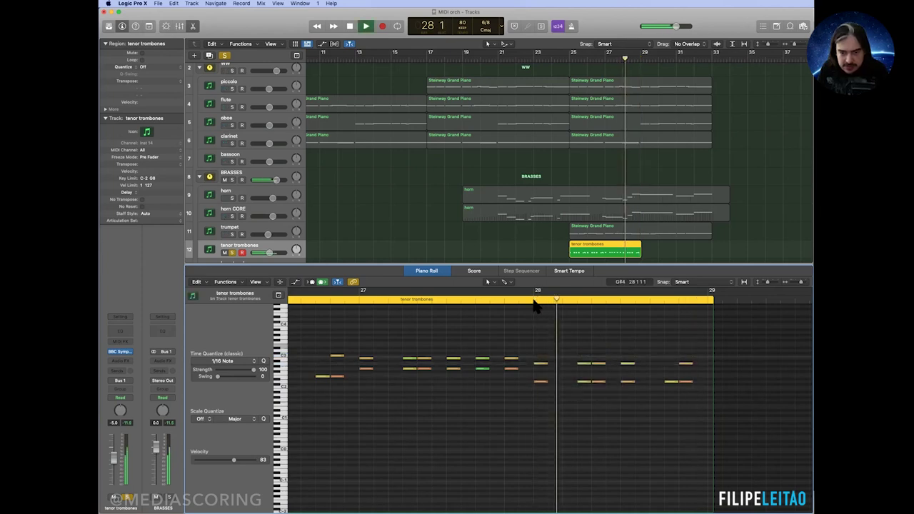
pyautogui.press('space')
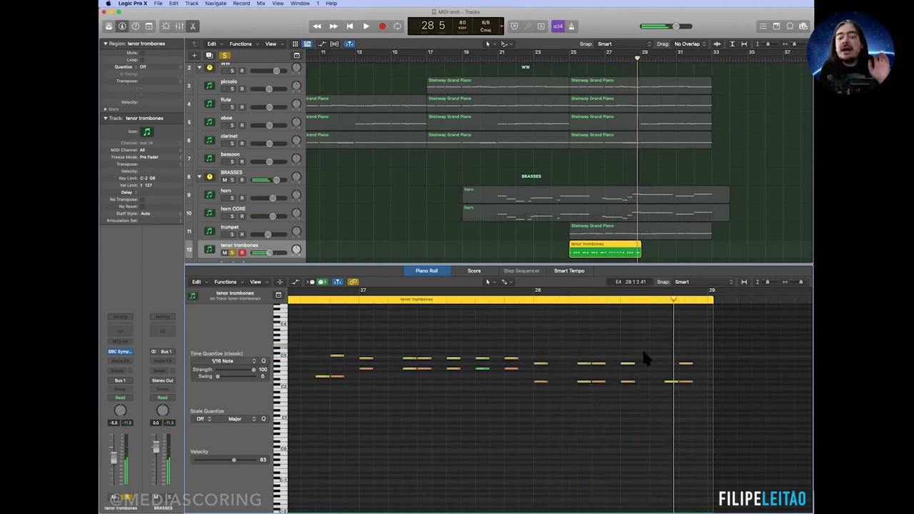
# Step: Delete the closing notes of bar 28 and lengthen the A2 and D2 pair on beat 4 to the bar's end
pyautogui.moveTo(661, 352); pyautogui.dragTo(703, 384)
pyautogui.press('Delete')
pyautogui.click(620, 300)
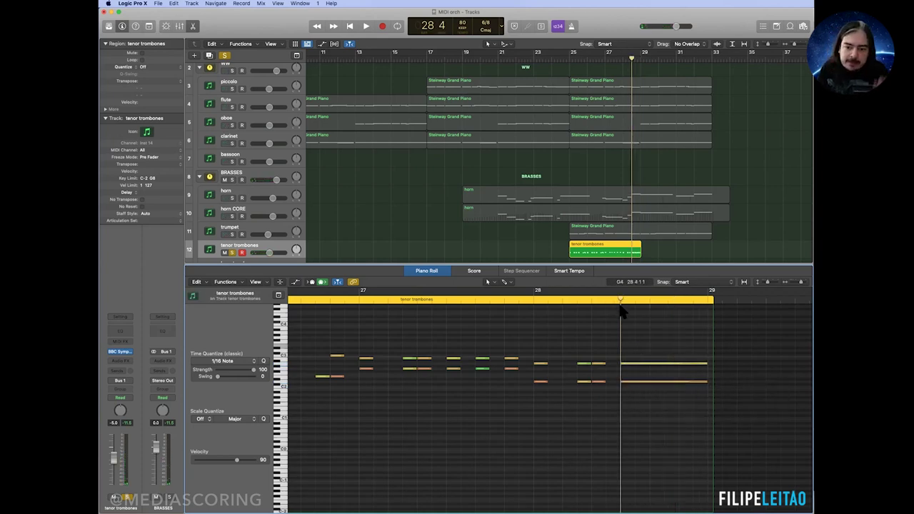
# Step: Place the playhead at the start of bar 25 and open the tenor trombones' BBC Symphony Orchestra instrument above the note grid
pyautogui.hscroll(-10, 620, 312)
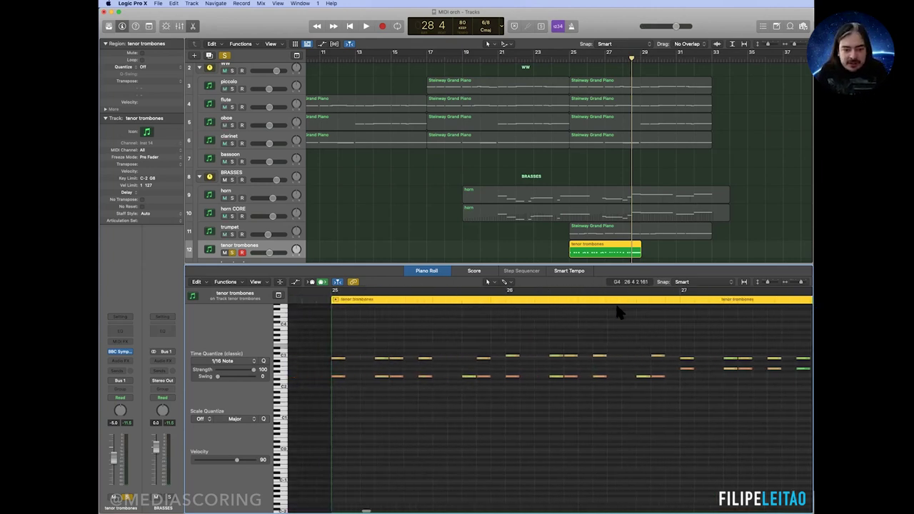
pyautogui.click(366, 300)
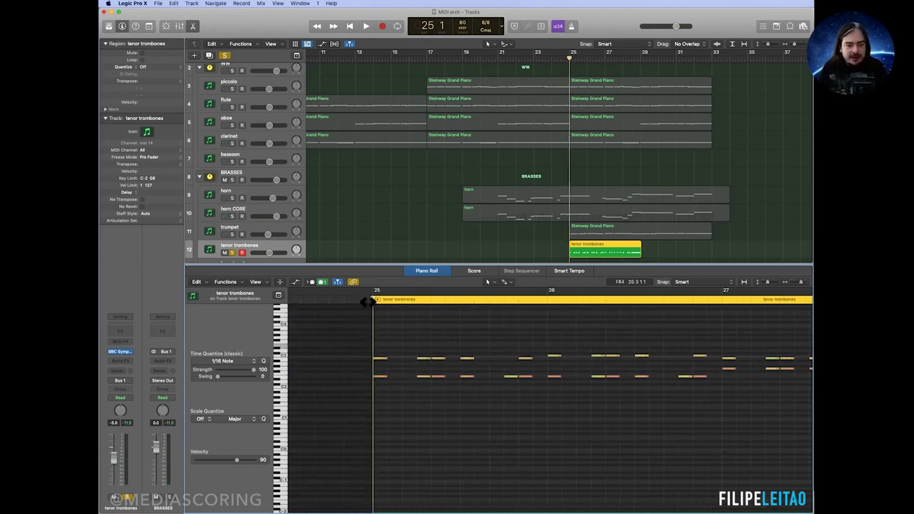
pyautogui.hscroll(10, 637, 391)
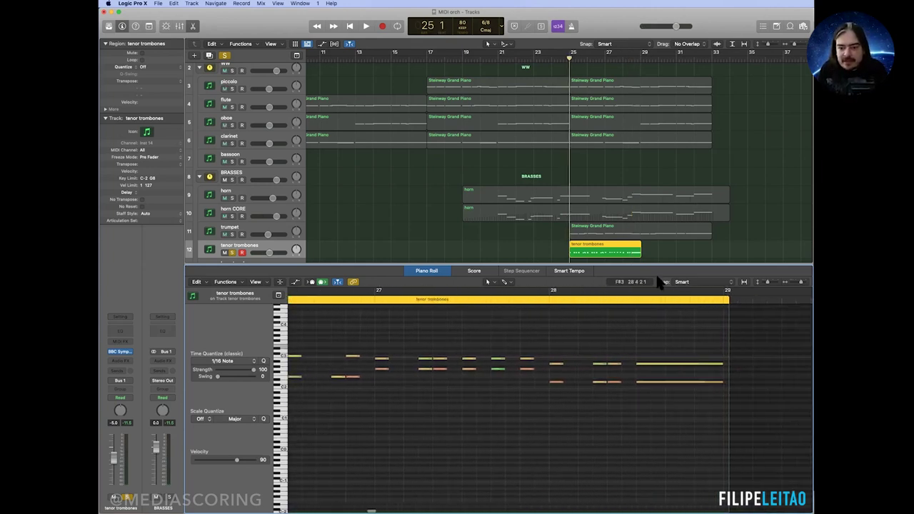
pyautogui.click(638, 304)
pyautogui.hscroll(-10, 604, 314)
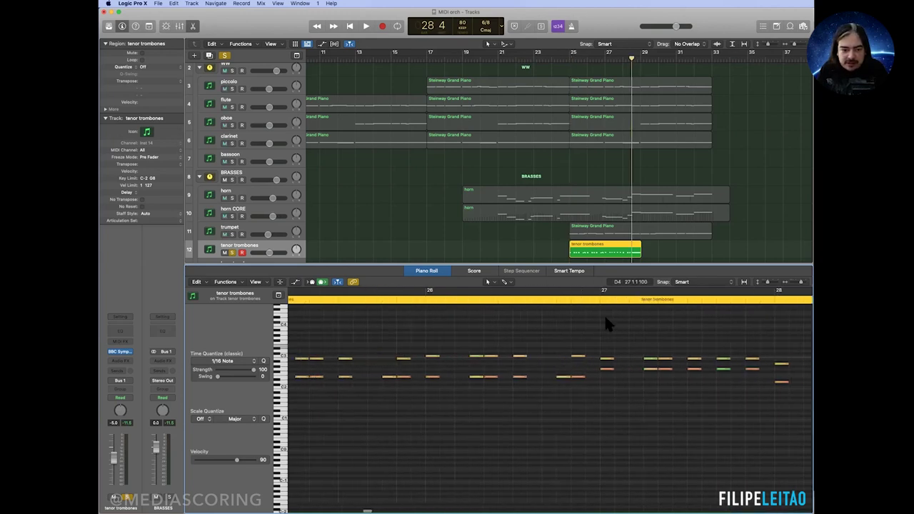
pyautogui.click(364, 301)
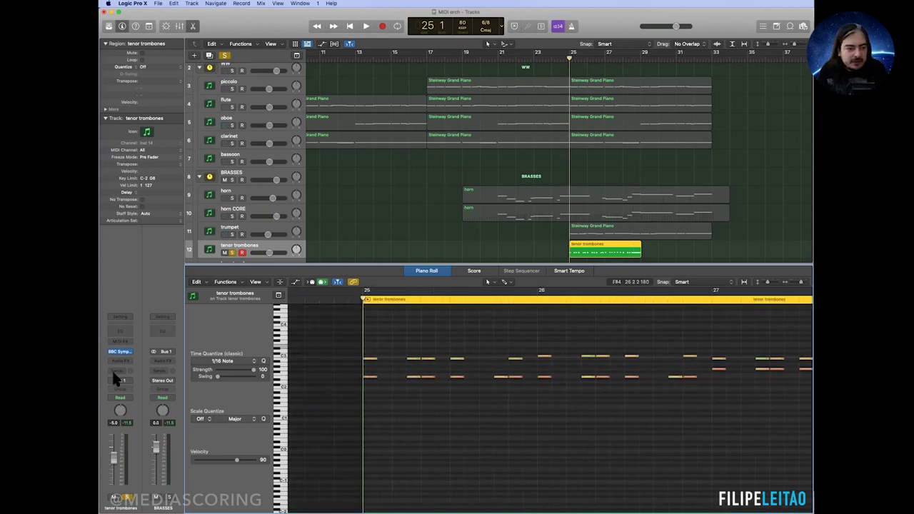
pyautogui.press('v')
pyautogui.moveTo(682, 102); pyautogui.dragTo(718, 43)
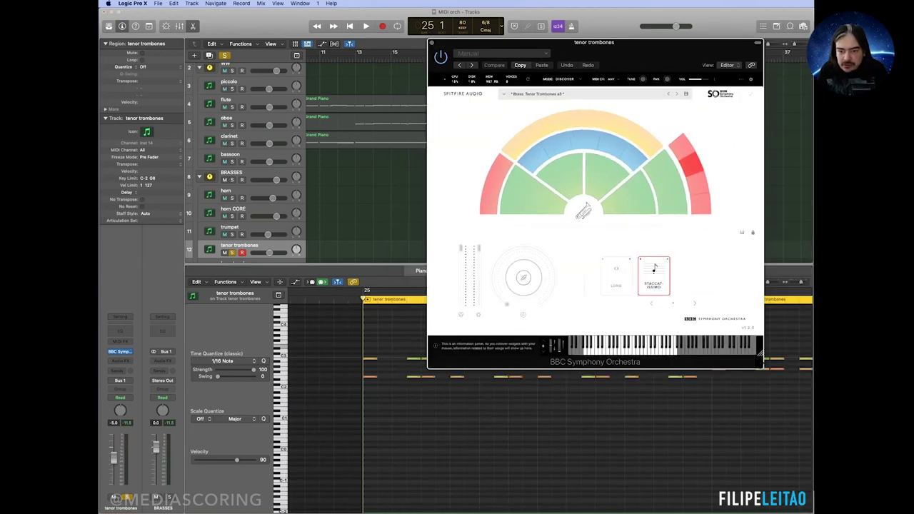
pyautogui.moveTo(656, 47); pyautogui.dragTo(682, 12)
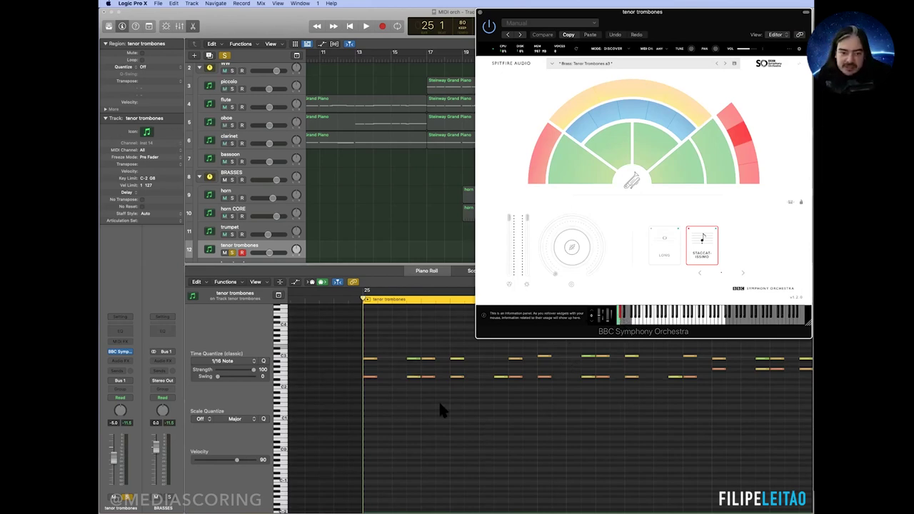
# Step: Add a short C#0 keyswitch note at the start of bar 25 for the staccatissimo articulation and play the pattern
pyautogui.click(378, 451)
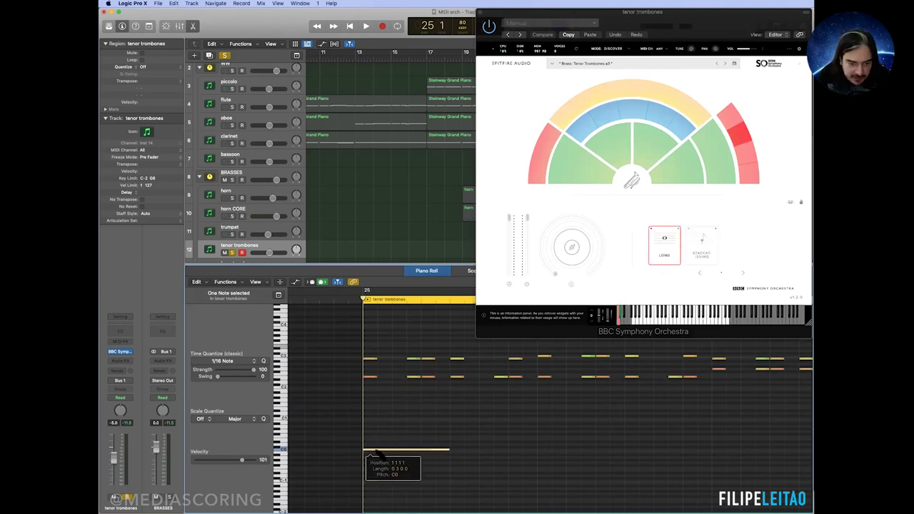
pyautogui.click(449, 437)
pyautogui.moveTo(448, 450); pyautogui.dragTo(370, 450)
pyautogui.click(378, 442)
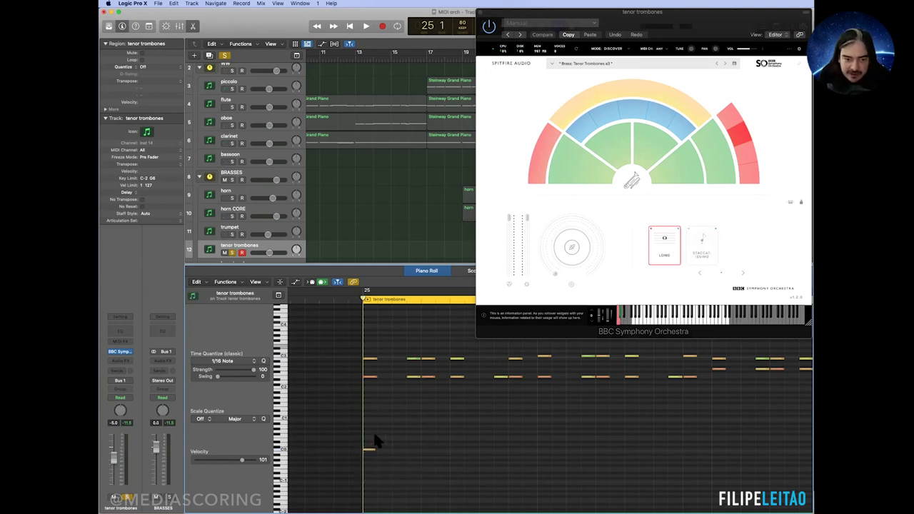
pyautogui.moveTo(369, 450); pyautogui.dragTo(370, 448)
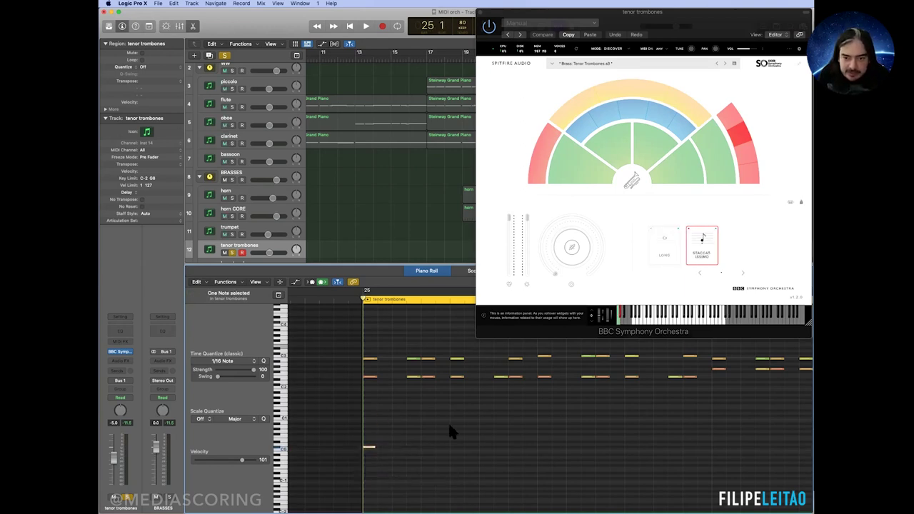
pyautogui.press('space')
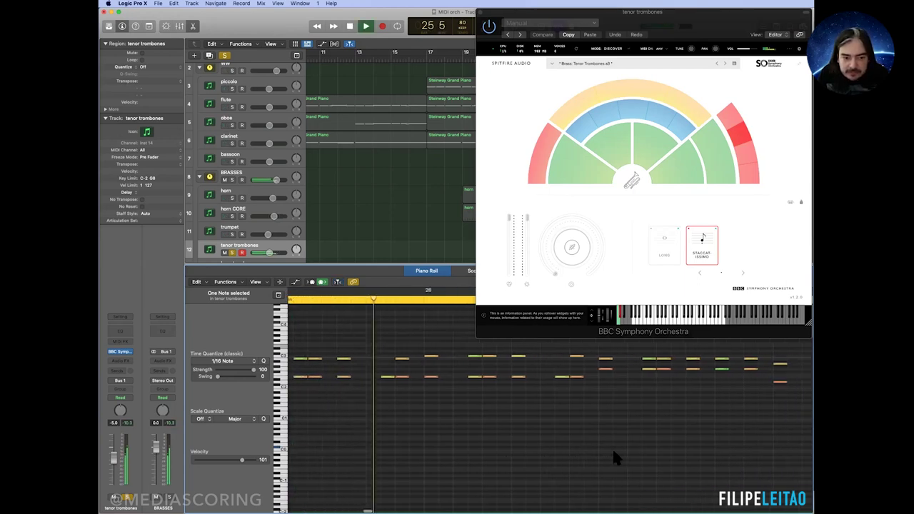
pyautogui.press('space')
# Step: Select the second, third and fourth trombone note pairs in bar 25 and adjust their velocity
pyautogui.moveTo(374, 337); pyautogui.dragTo(406, 394)
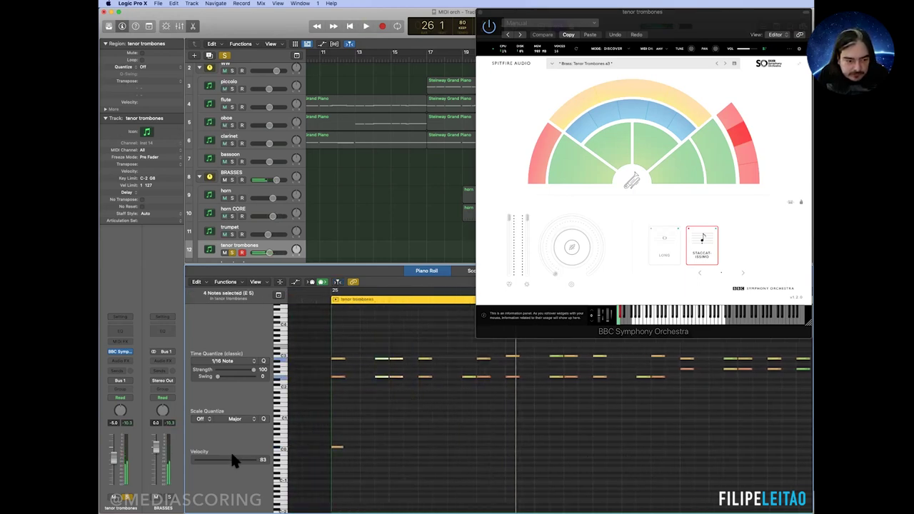
pyautogui.moveTo(422, 330); pyautogui.dragTo(431, 389)
pyautogui.moveTo(249, 461); pyautogui.dragTo(250, 464)
pyautogui.click(616, 405)
# Step: Place a C#0 keyswitch at bar 28 and a C0 keyswitch just before the long notes, audition the switch and close the instrument
pyautogui.hscroll(10, 620, 405)
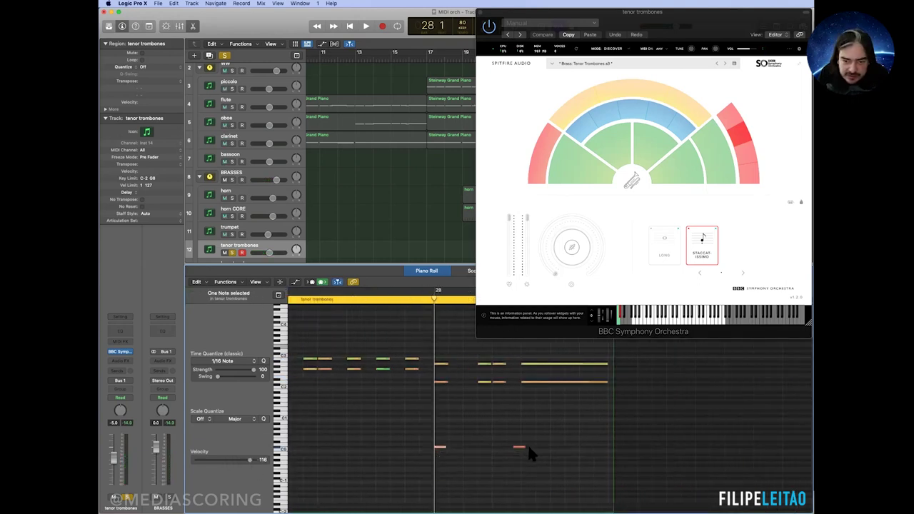
pyautogui.click(519, 449)
pyautogui.moveTo(519, 455); pyautogui.dragTo(521, 457)
pyautogui.press('space')
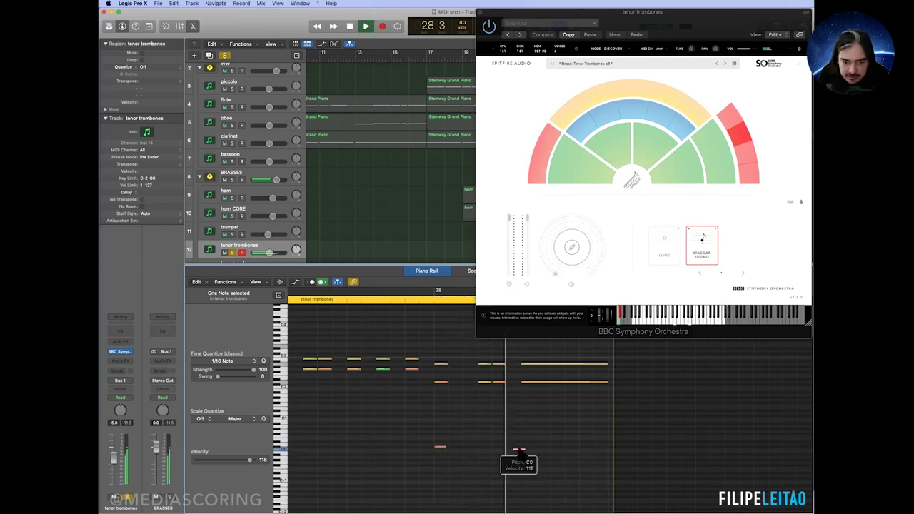
pyautogui.moveTo(519, 457); pyautogui.dragTo(521, 455)
pyautogui.press('space')
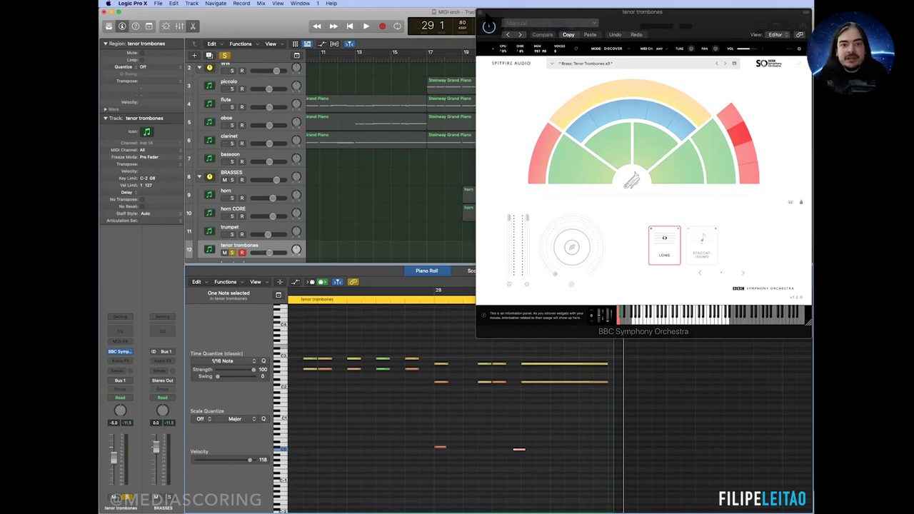
pyautogui.click(483, 12)
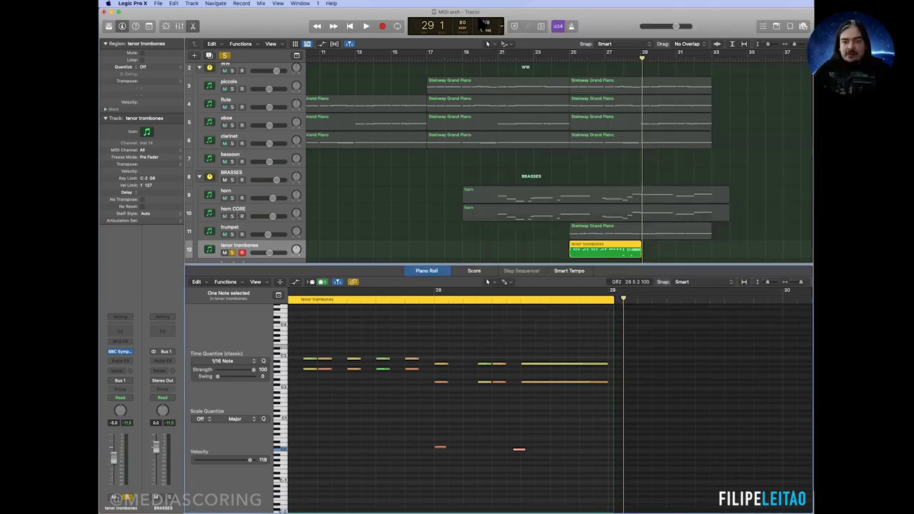
# Step: Copy the tenor trombones region to the bass trombones track at bar 25 and hide the note editor
pyautogui.scroll(-4, 605, 191)
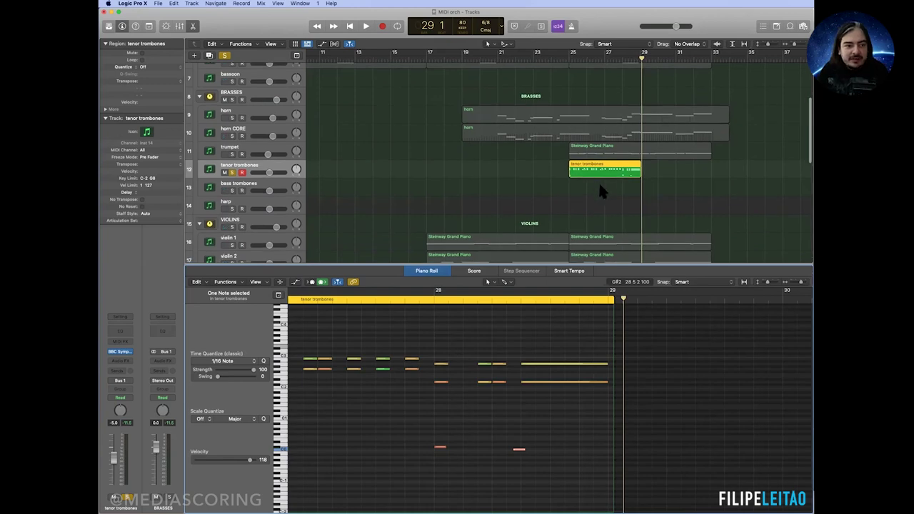
pyautogui.moveTo(590, 166); pyautogui.dragTo(591, 188)
pyautogui.press('p')
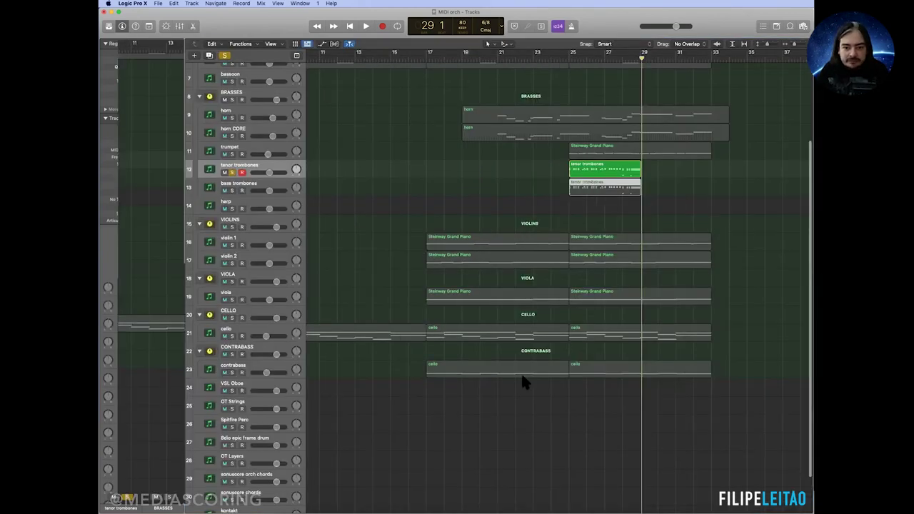
# Step: Open the copied bass trombones region for note editing, turn off the tenor trombones solo and remove the copied keyswitch notes
pyautogui.doubleClick(616, 187)
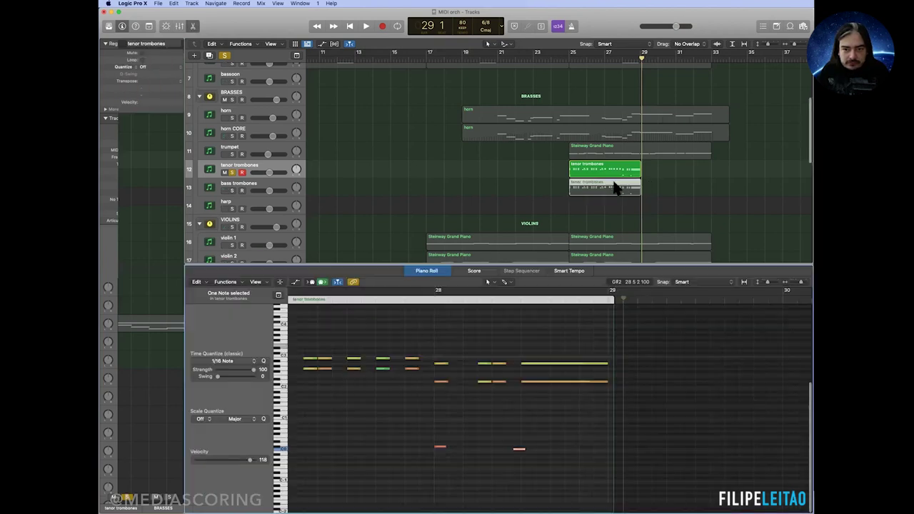
pyautogui.click(231, 172)
pyautogui.hscroll(-5, 551, 357)
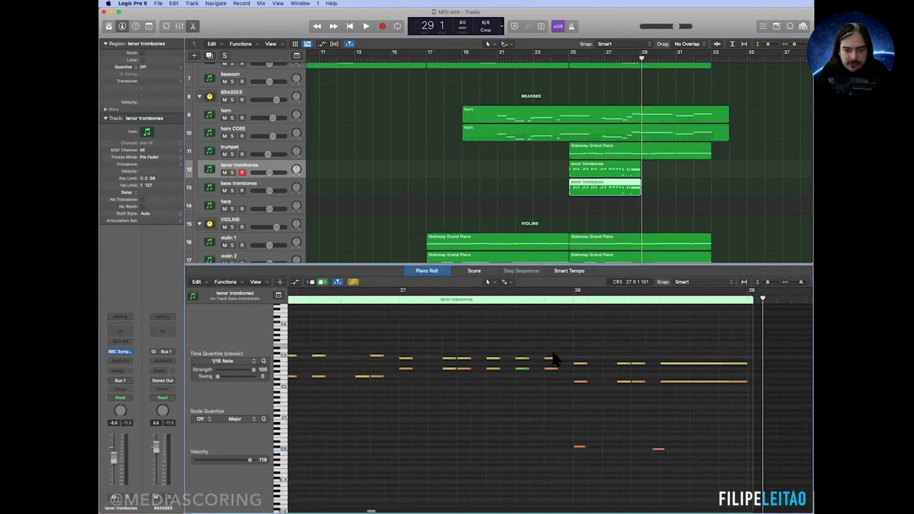
pyautogui.hscroll(-3, 553, 356)
pyautogui.hscroll(1, 554, 356)
pyautogui.press('super+Left')
pyautogui.press('super+Left')
pyautogui.moveTo(711, 429); pyautogui.dragTo(384, 480)
# Step: Move one note line across bars 25 to 28 down an octave and delete the remaining upper notes in the bass trombones region
pyautogui.moveTo(394, 376); pyautogui.dragTo(467, 412)
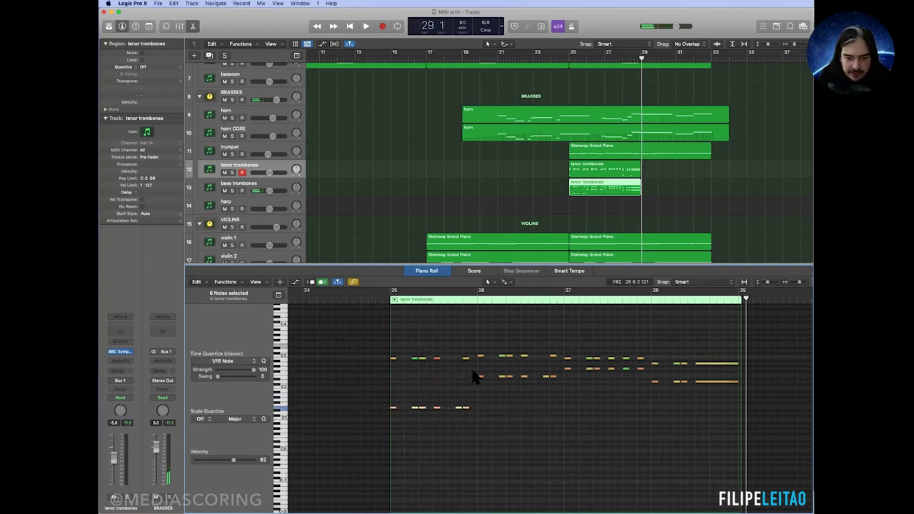
pyautogui.moveTo(552, 376); pyautogui.dragTo(679, 400)
pyautogui.moveTo(604, 373); pyautogui.dragTo(663, 414)
pyautogui.moveTo(673, 373); pyautogui.dragTo(342, 346)
pyautogui.press('Delete')
# Step: Open the bass trombones instrument and add a C#0 keyswitch at bar 25 and a C0 keyswitch before the long note in bar 28
pyautogui.click(243, 187)
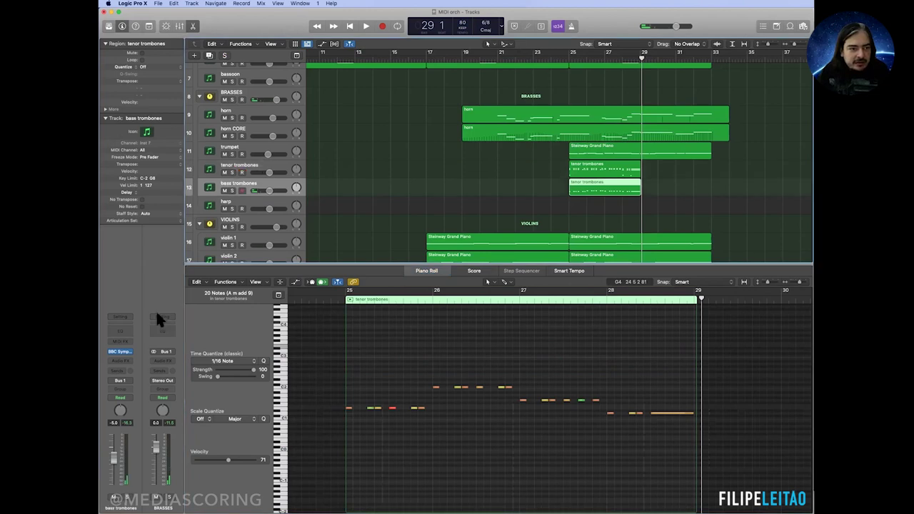
pyautogui.click(120, 352)
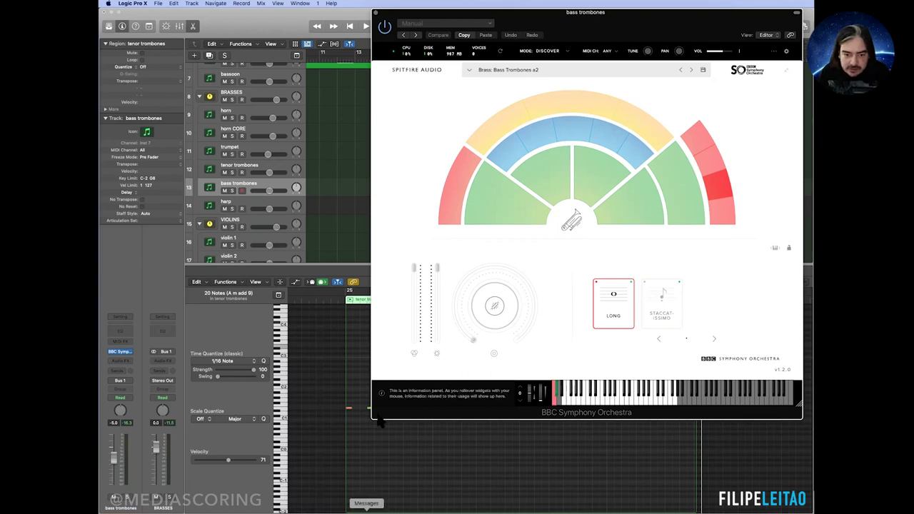
pyautogui.moveTo(350, 448)
pyautogui.mouseDown()
pyautogui.moveTo(385, 448)
pyautogui.moveTo(355, 447)
pyautogui.mouseUp()
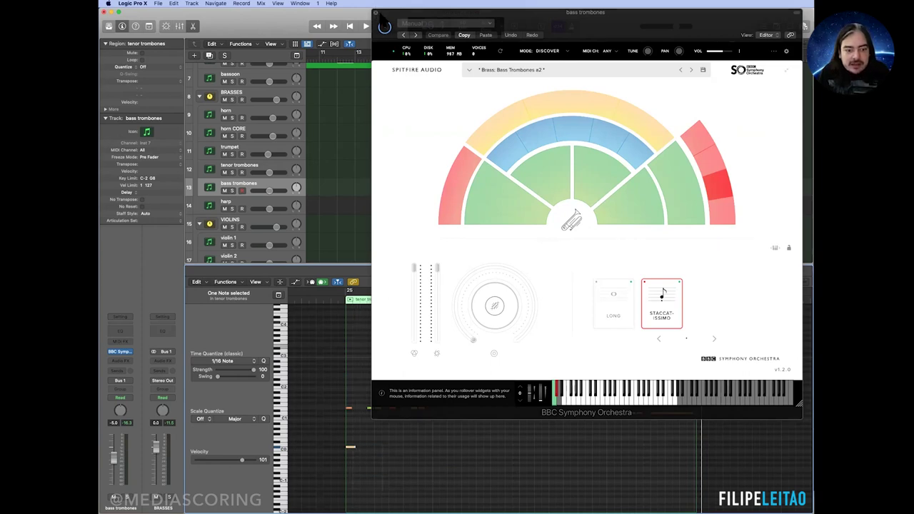
pyautogui.click(375, 13)
pyautogui.click(652, 461)
pyautogui.click(650, 450)
pyautogui.moveTo(650, 450); pyautogui.dragTo(653, 449)
# Step: Solo the tenor and bass trombones tracks and play them from bar 25
pyautogui.moveTo(231, 172); pyautogui.dragTo(232, 191)
pyautogui.press('space')
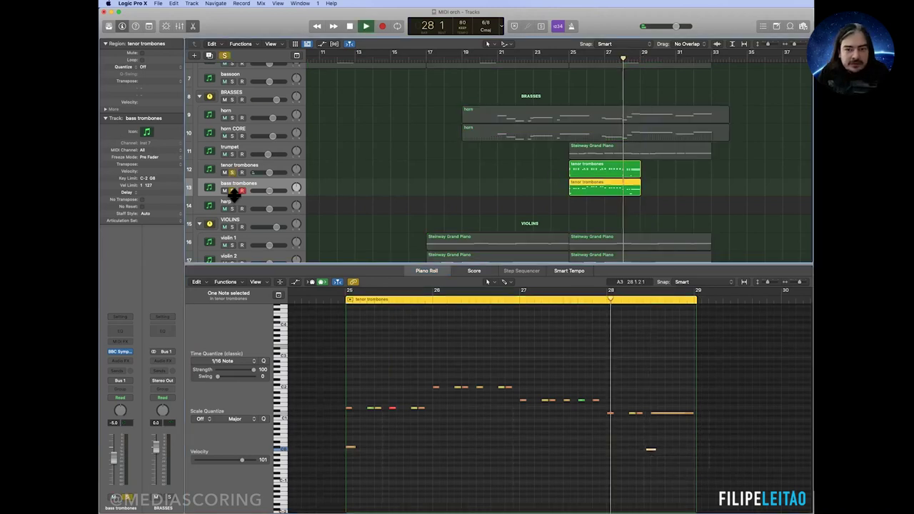
pyautogui.click(569, 57)
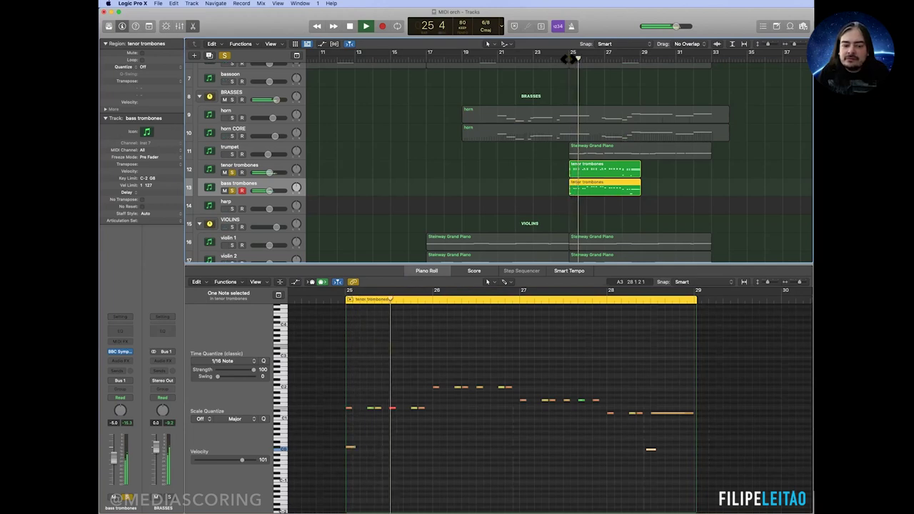
pyautogui.click(467, 473)
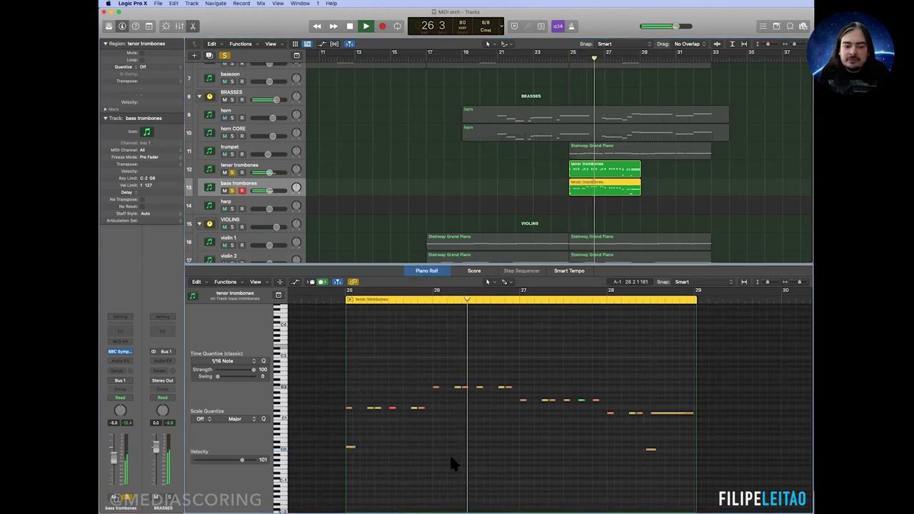
pyautogui.press('space')
# Step: Lower the velocity of the bar 25 bass trombone notes that follow the first one
pyautogui.moveTo(368, 398); pyautogui.dragTo(451, 422)
pyautogui.moveTo(241, 459); pyautogui.dragTo(227, 462)
pyautogui.click(421, 397)
# Step: Transpose the bar 26 bass trombone notes down an octave to C1, reduce their velocity to 77 and play the passage
pyautogui.moveTo(492, 389); pyautogui.dragTo(509, 419)
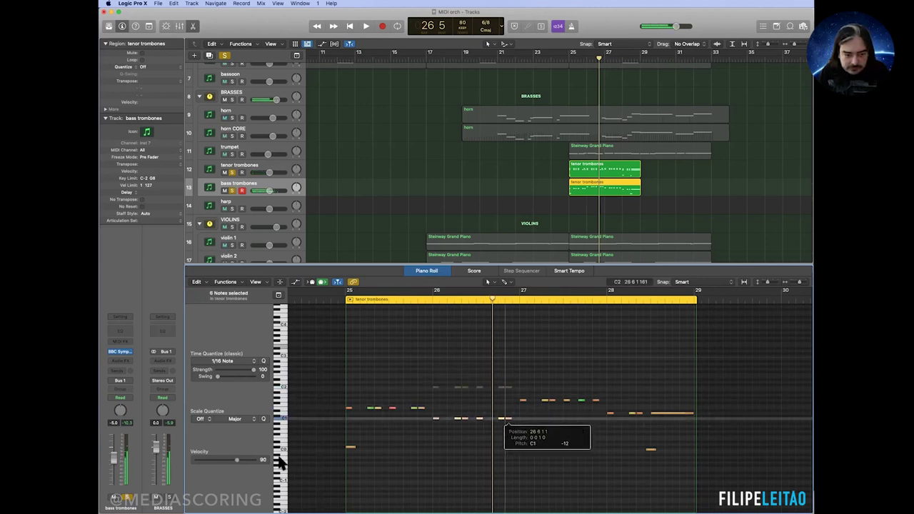
pyautogui.moveTo(232, 460); pyautogui.dragTo(228, 460)
pyautogui.hotkey('shift', 'space')
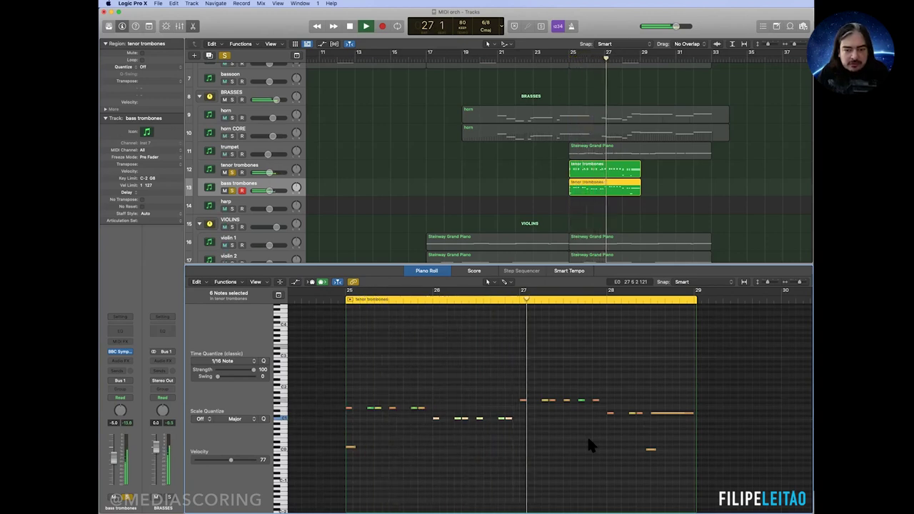
pyautogui.press('space')
# Step: Transpose the last three bass trombone notes of bar 27 down an octave, play the result and hide the note editor
pyautogui.moveTo(562, 388); pyautogui.dragTo(568, 431)
pyautogui.press('space')
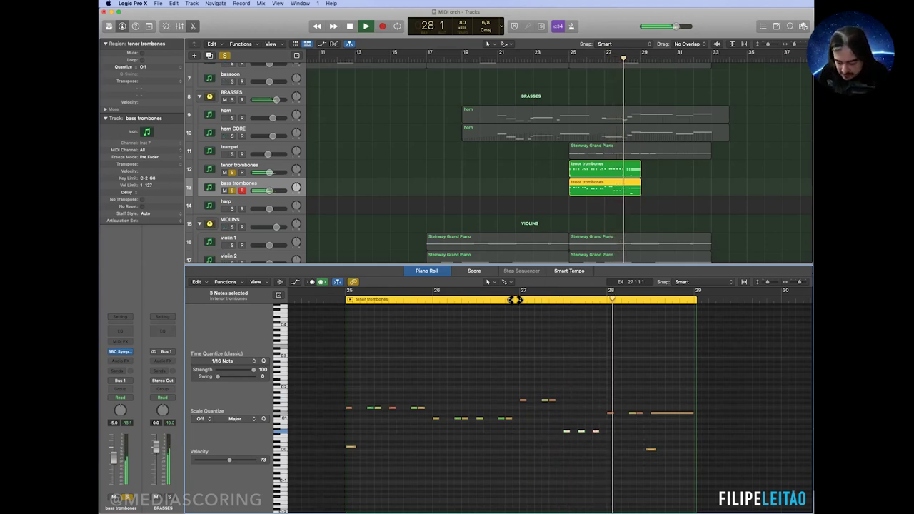
pyautogui.press('space')
pyautogui.press('p')
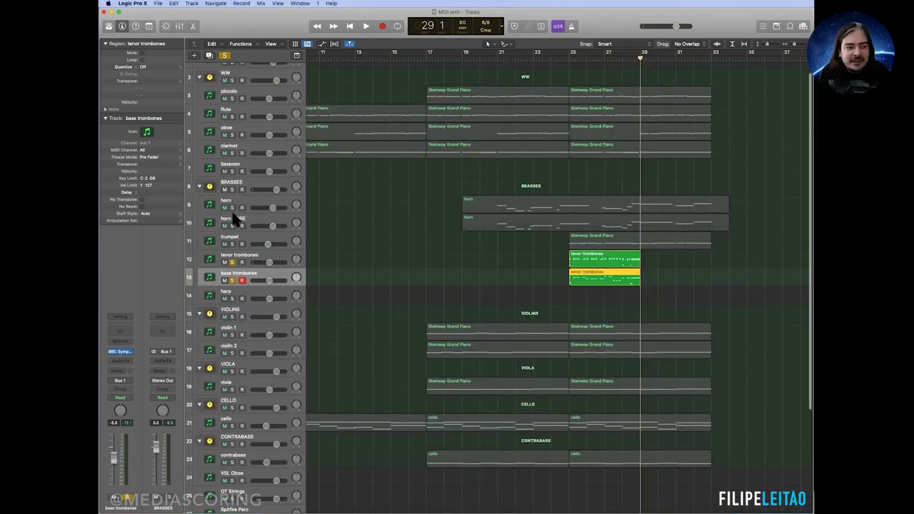
# Step: Replace the trombone solos with a solo on the BRASSES group, play from bar 25 and raise the trumpet volume
pyautogui.click(231, 262)
pyautogui.click(231, 190)
pyautogui.click(569, 60)
pyautogui.press('space')
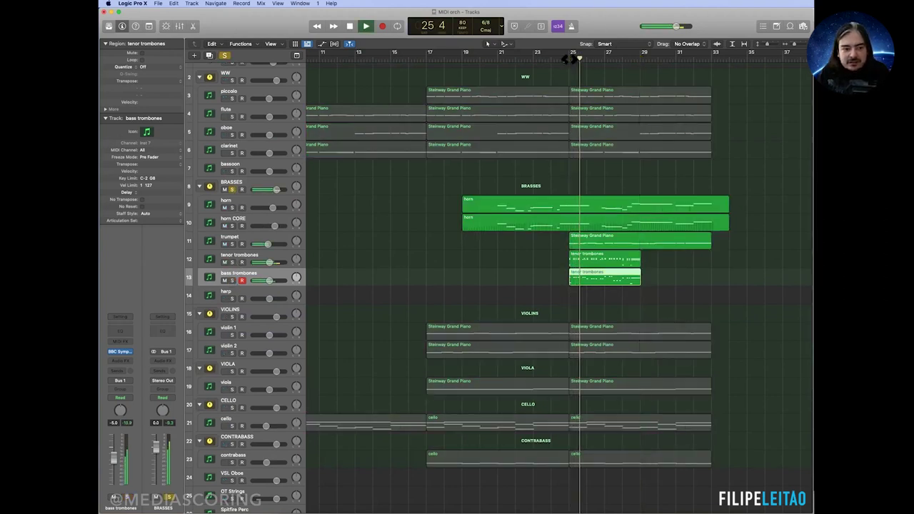
pyautogui.moveTo(268, 245); pyautogui.dragTo(271, 244)
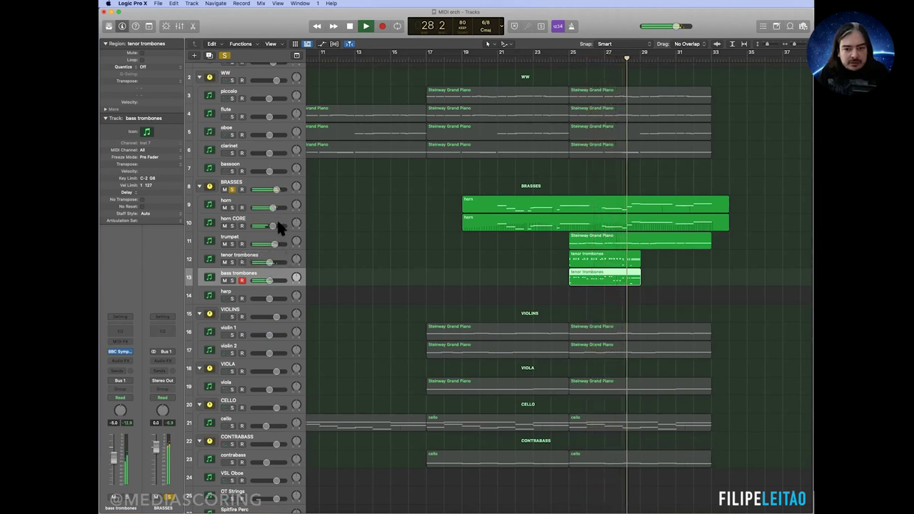
# Step: Automate the horn CORE volume from -4.9 dB up to -1.7 dB at bar 25 and down to -5.9 dB after it
pyautogui.click(270, 215)
pyautogui.press('a')
pyautogui.press('a')
pyautogui.press('a')
pyautogui.moveTo(600, 232); pyautogui.dragTo(570, 230)
pyautogui.moveTo(540, 232); pyautogui.dragTo(541, 238)
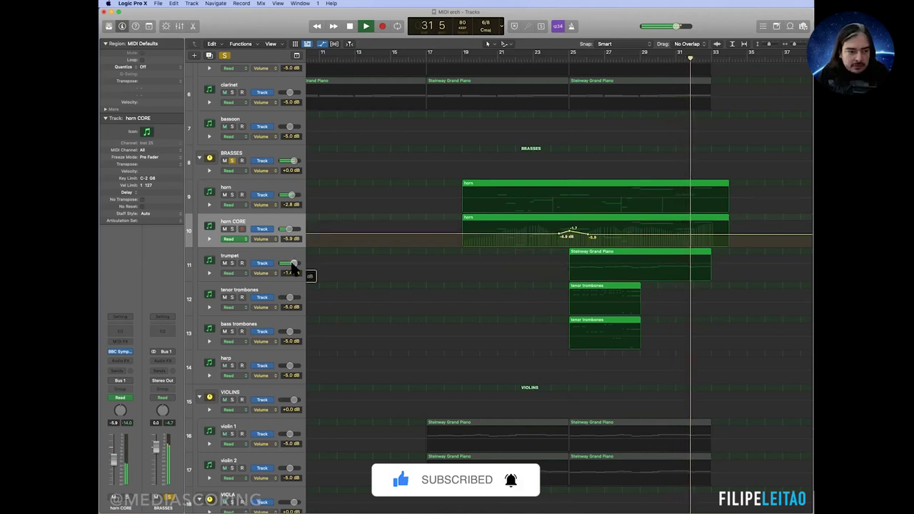
pyautogui.press('space')
pyautogui.press('a')
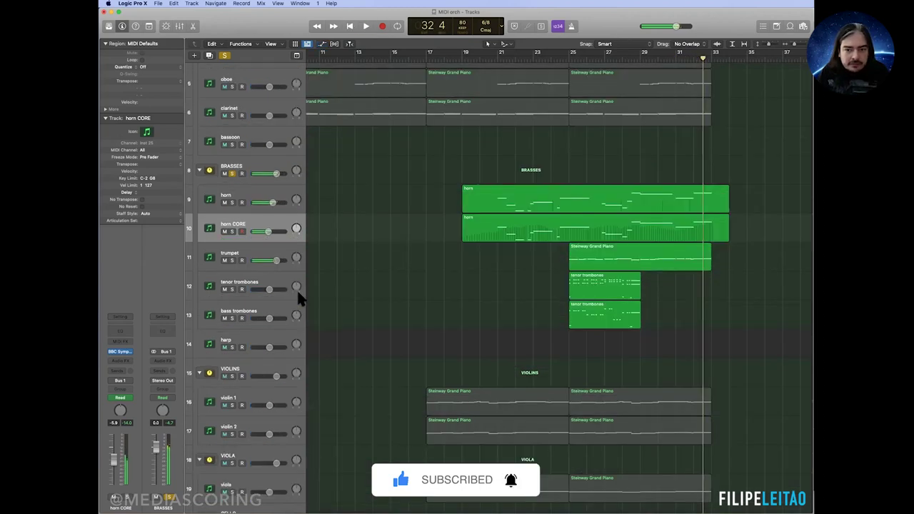
# Step: Copy the tenor trombones region to bar 29 and open the copy for note editing
pyautogui.click(590, 258)
pyautogui.moveTo(589, 259); pyautogui.dragTo(661, 261)
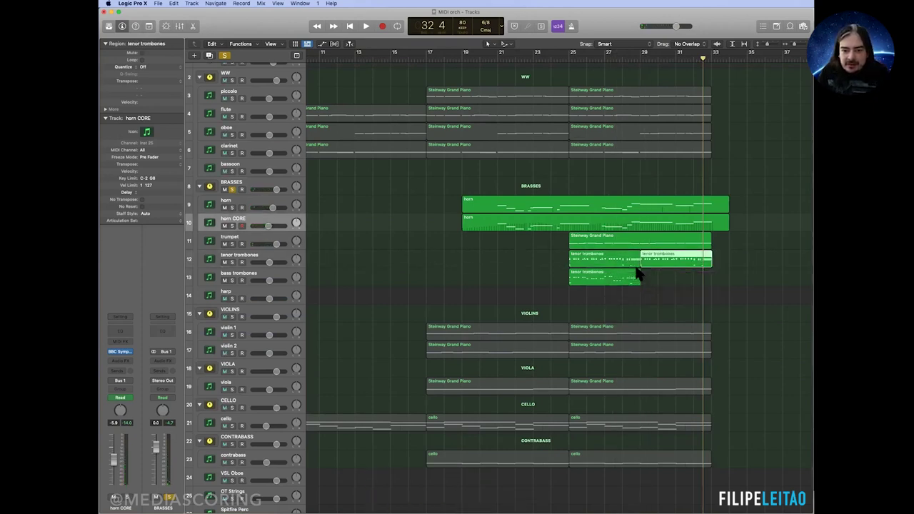
pyautogui.doubleClick(655, 257)
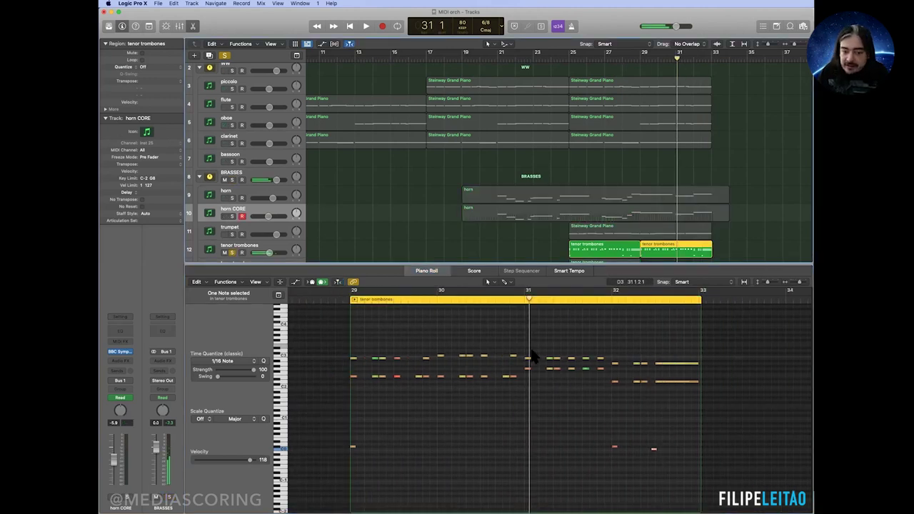
# Step: Raise the bar 31 tenor trombone note pairs two semitones and move the upper notes of bar 32 up to the same top pitch
pyautogui.moveTo(525, 353); pyautogui.dragTo(601, 365)
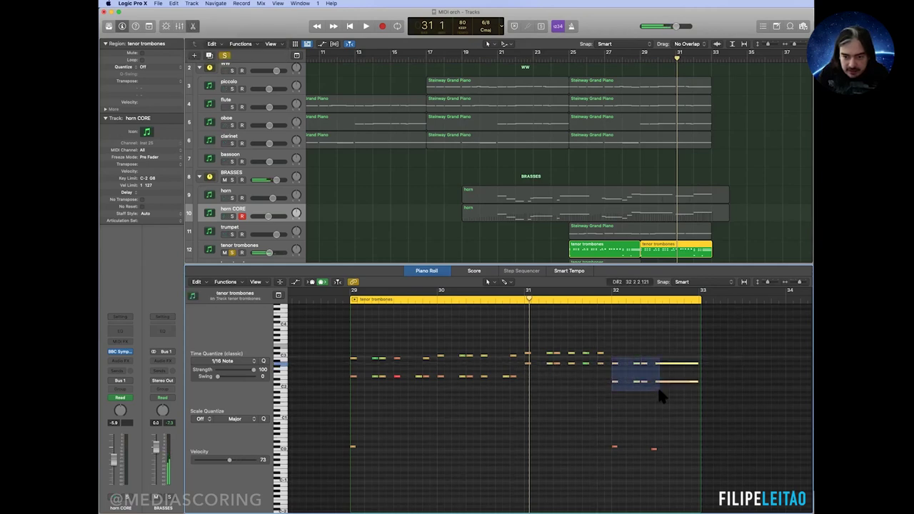
pyautogui.moveTo(648, 385); pyautogui.dragTo(647, 385)
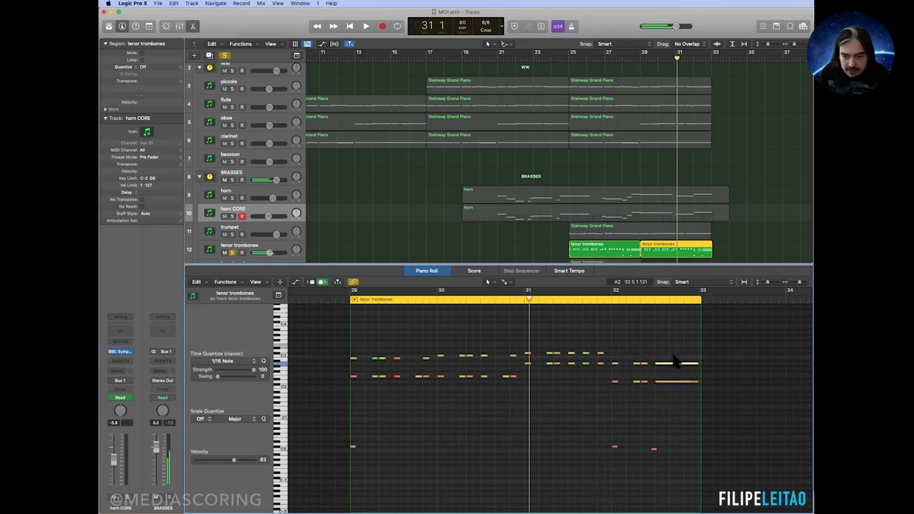
pyautogui.moveTo(696, 355); pyautogui.dragTo(616, 352)
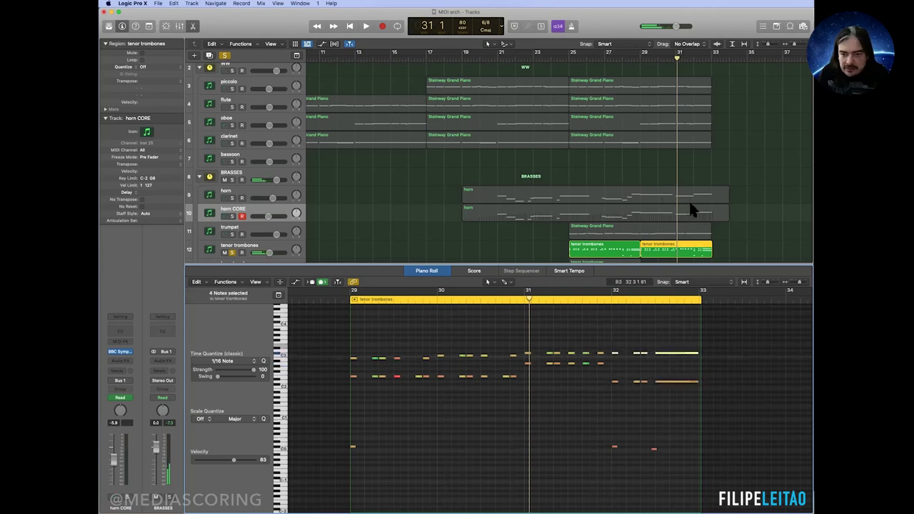
# Step: Check the horn CORE melody and raise the lower tenor trombone notes of bar 32 to A2
pyautogui.click(692, 209)
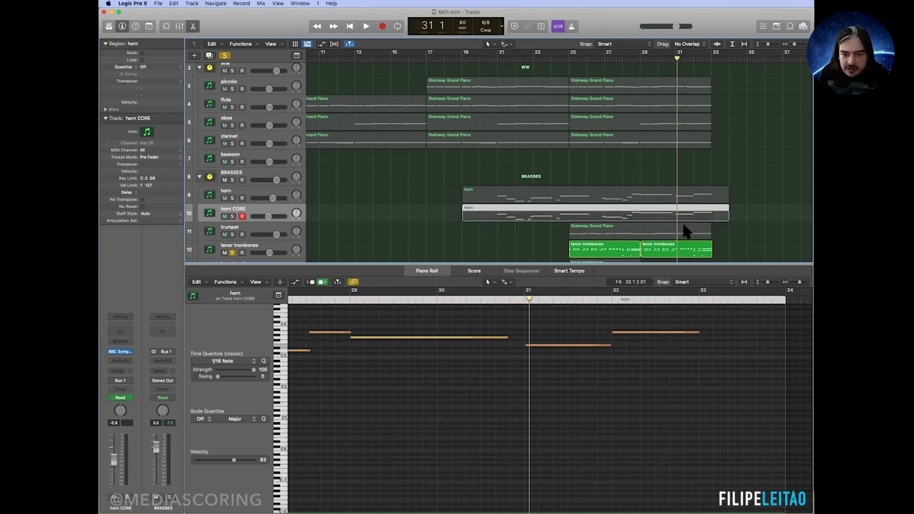
pyautogui.click(684, 229)
pyautogui.click(684, 249)
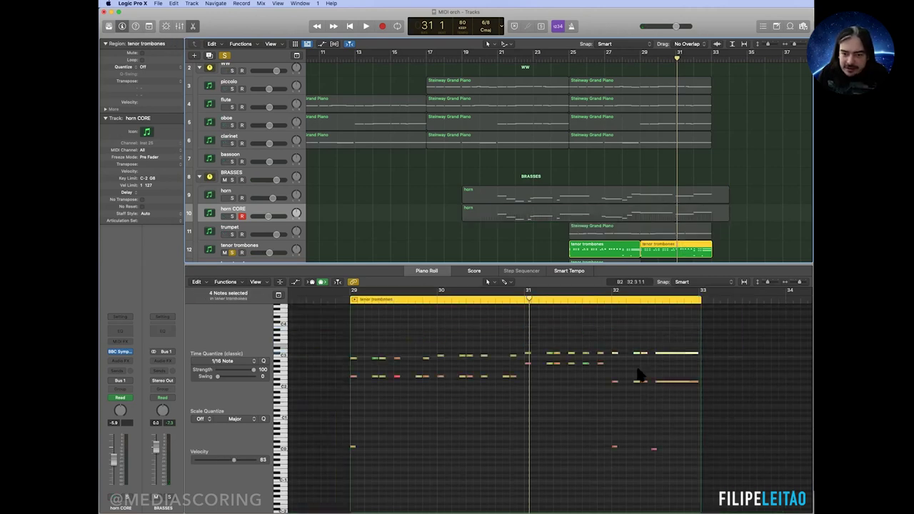
pyautogui.moveTo(606, 376); pyautogui.dragTo(707, 391)
pyautogui.moveTo(672, 366); pyautogui.dragTo(674, 362)
pyautogui.click(638, 409)
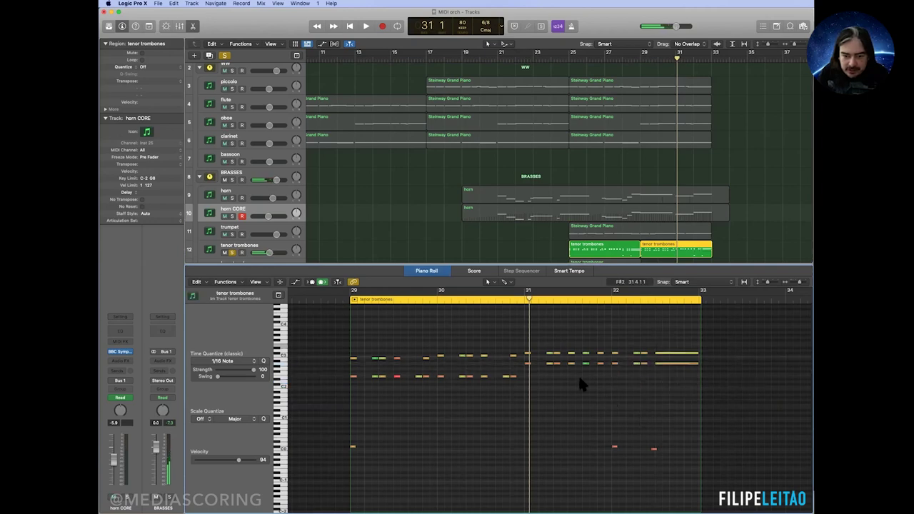
# Step: Copy the bass trombones region to bar 29, solo its track with the tenor trombones and play from bar 29
pyautogui.click(349, 302)
pyautogui.scroll(-3, 714, 180)
pyautogui.click(618, 192)
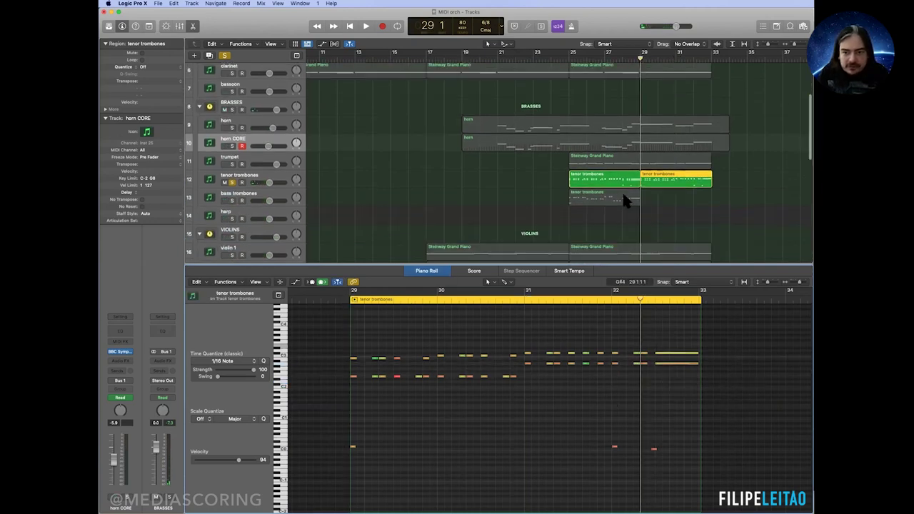
pyautogui.keyDown('alt'); pyautogui.moveTo(641, 192); pyautogui.dragTo(678, 191); pyautogui.keyUp('alt')
pyautogui.click(233, 200)
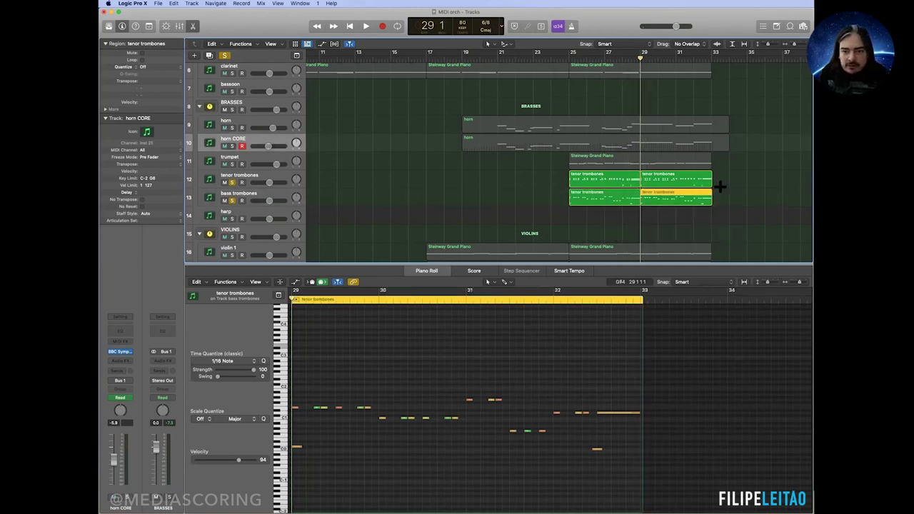
pyautogui.press('space')
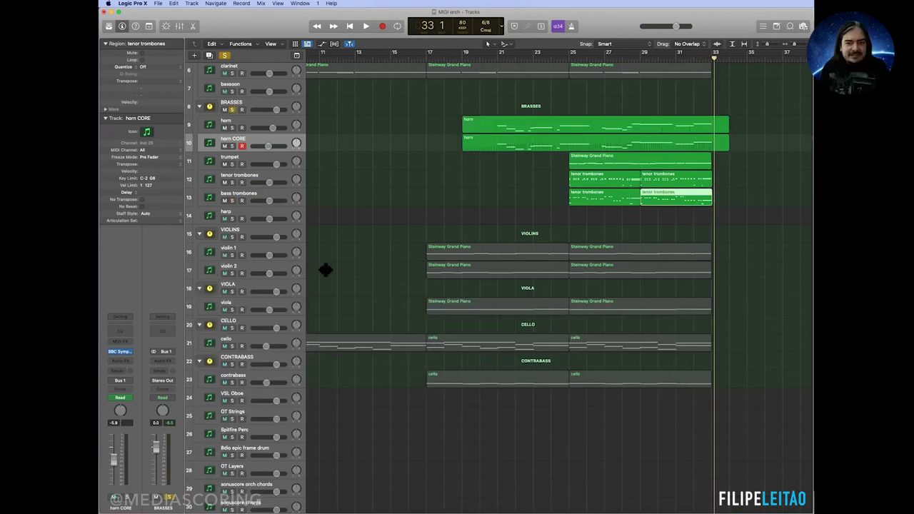
# Step: Play the soloed brasses, raise the tenor trombones volume and set the bass trombones to -3.9 dB, ending with the BRASSES solo turned off
pyautogui.press('space')
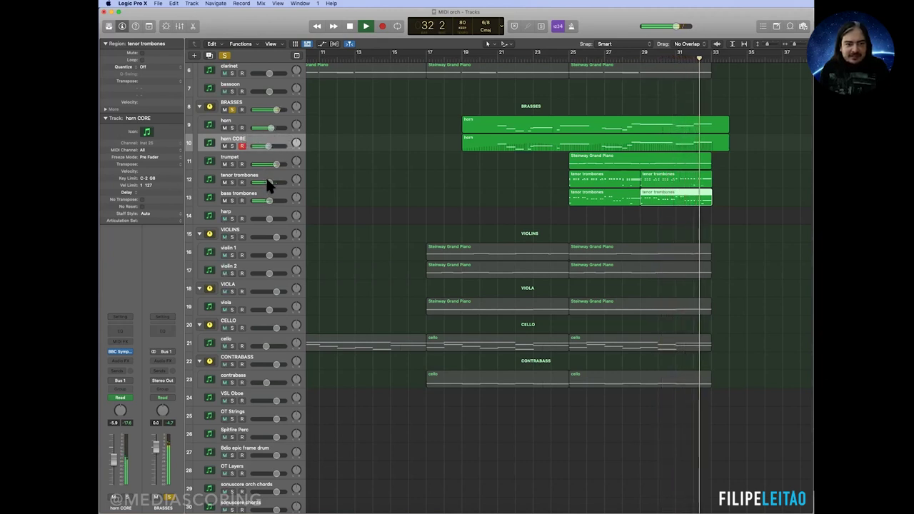
pyautogui.press('space')
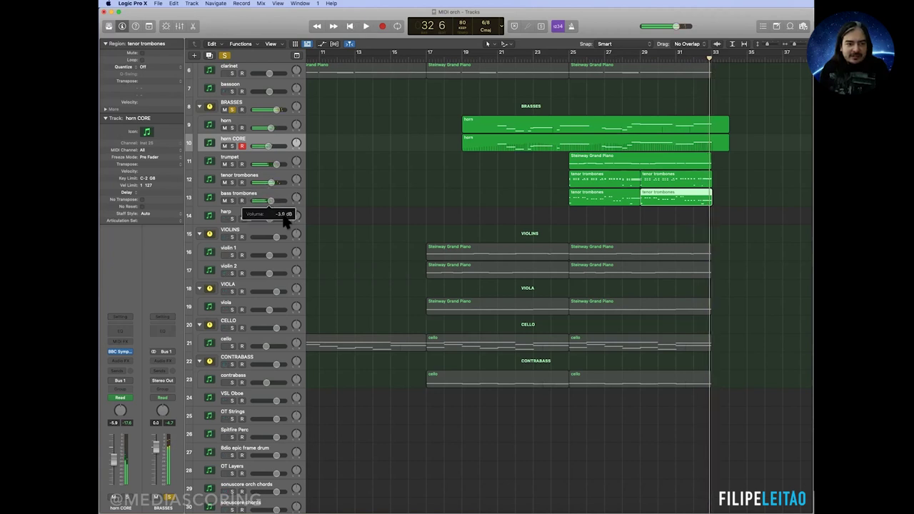
pyautogui.click(231, 109)
# Step: Play the full orchestral arrangement from bar 17
pyautogui.click(569, 58)
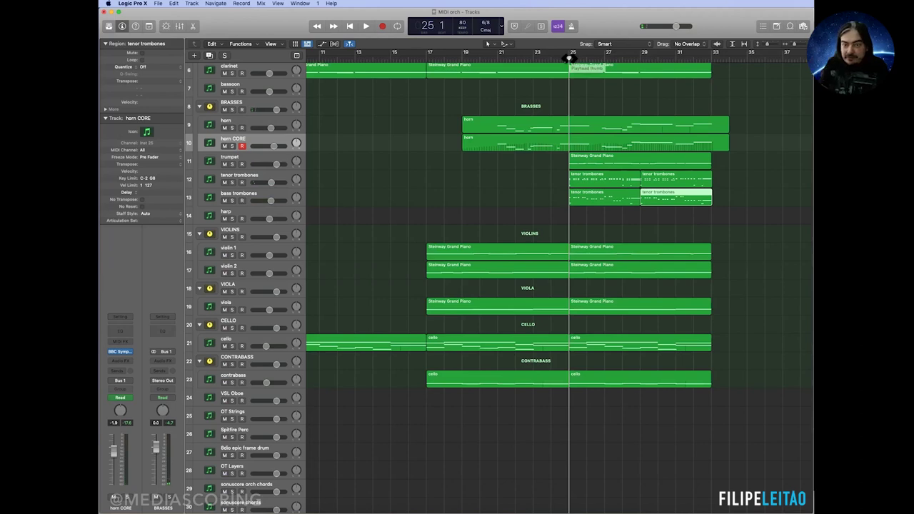
pyautogui.scroll(5, 572, 88)
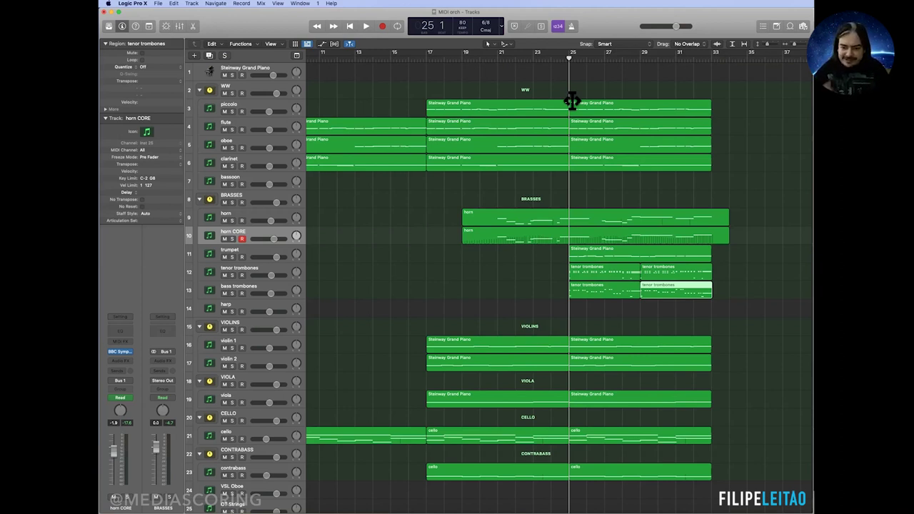
pyautogui.click(427, 61)
pyautogui.press('space')
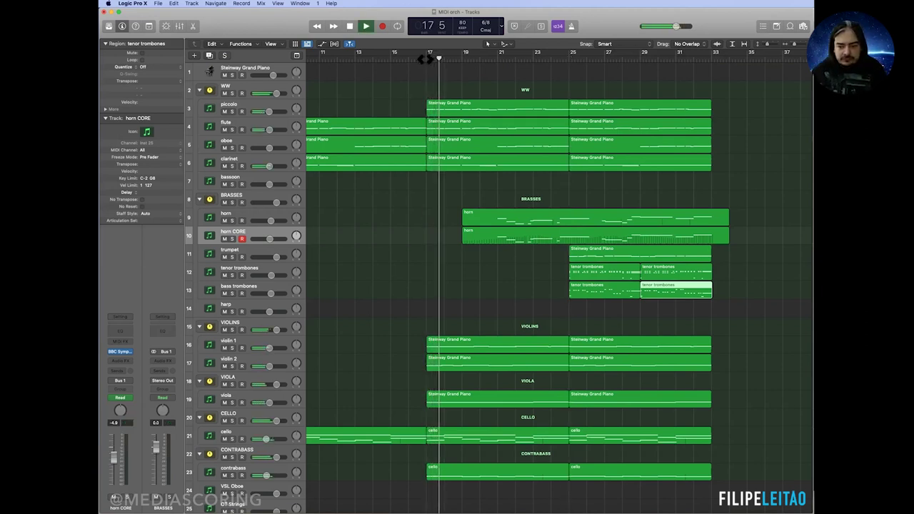